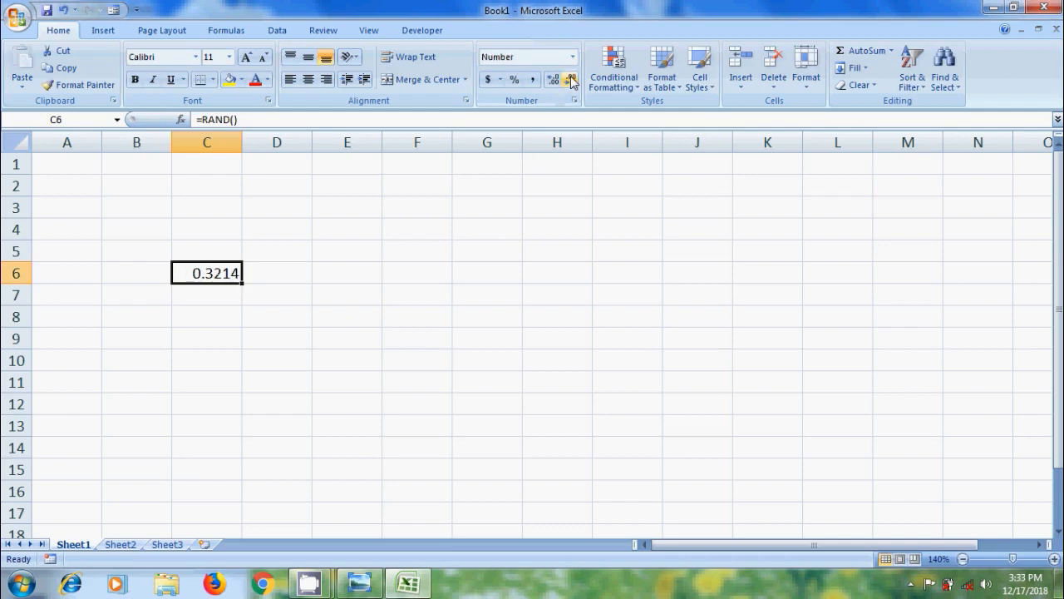
- Show five decimal places for the RAND result in C6 and fill the formula down to C12
click(571, 81)
click(571, 81)
click(552, 81)
click(551, 82)
click(551, 83)
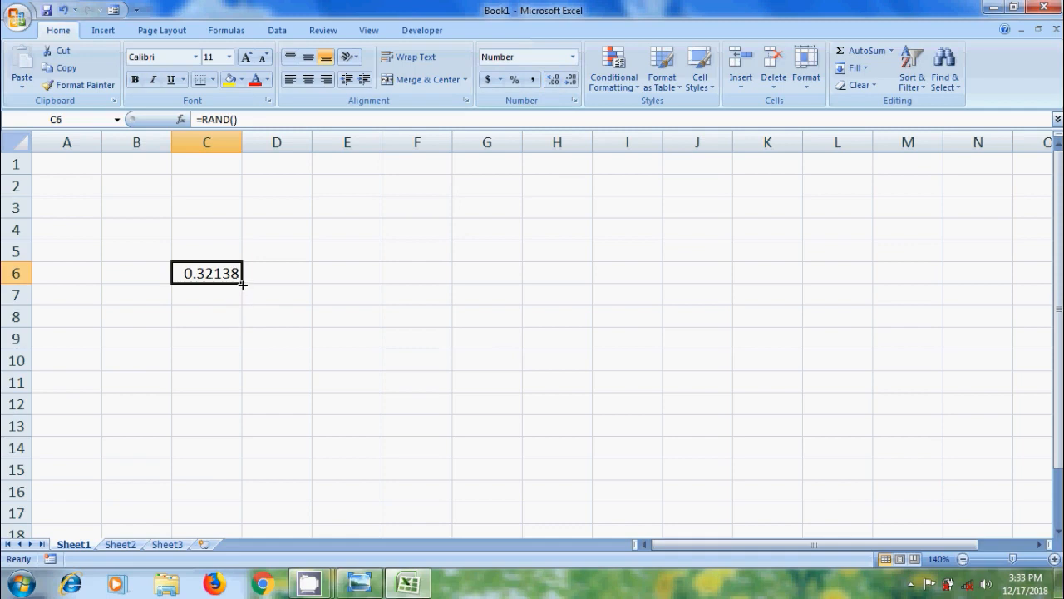
drag(242, 284, 247, 414)
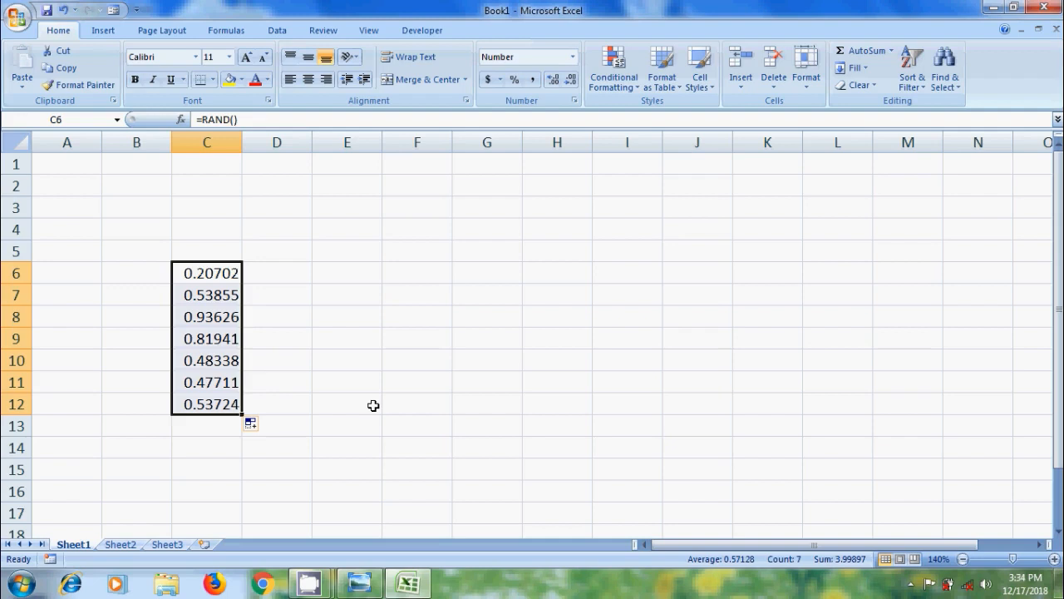
- Enter =RANDBETWEEN(25,100) in cell E7
click(363, 300)
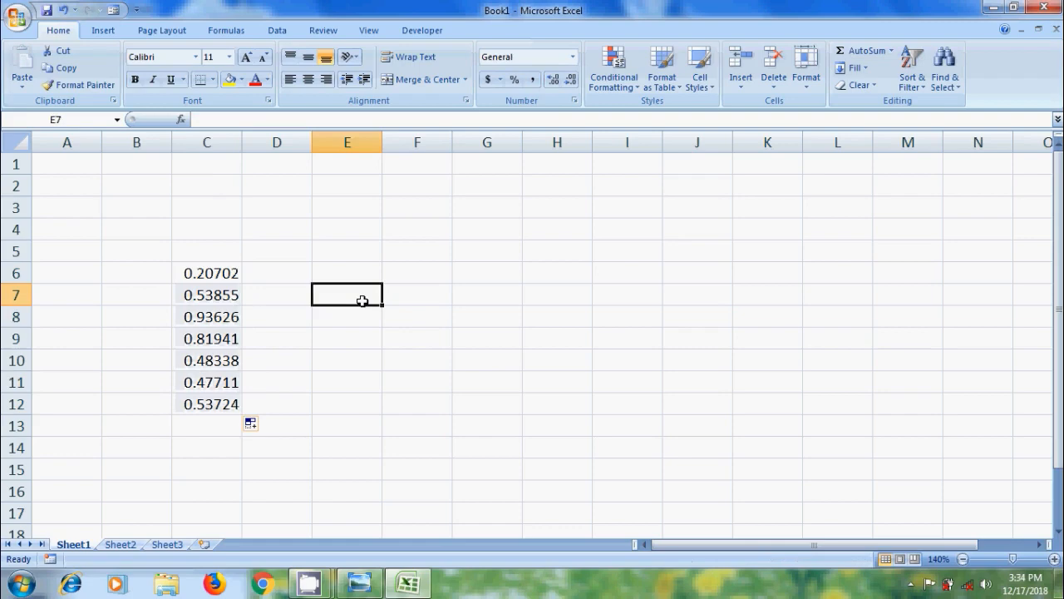
text(=)
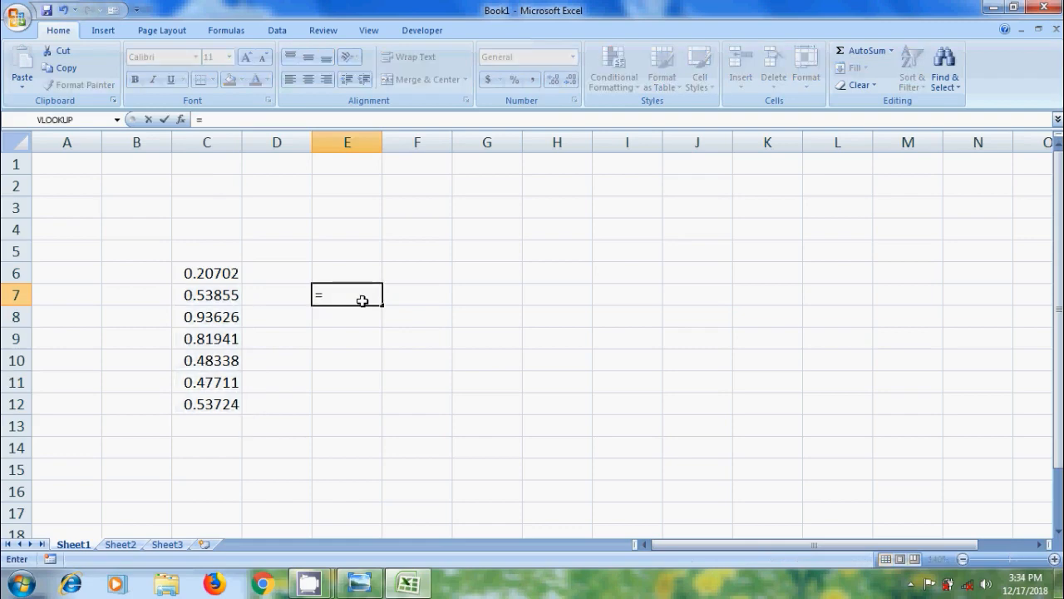
text(ran)
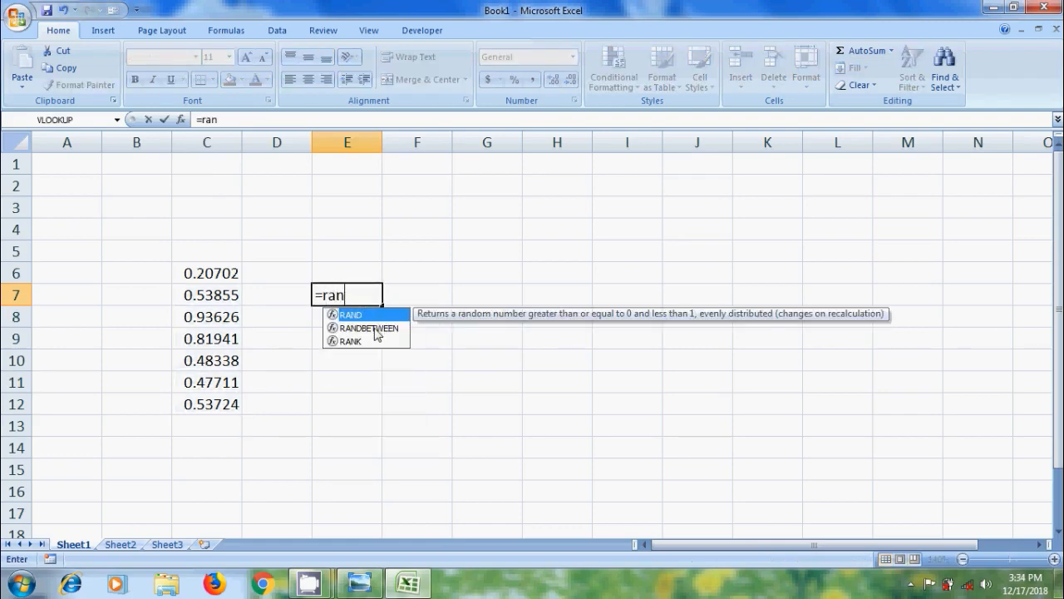
double_click(370, 328)
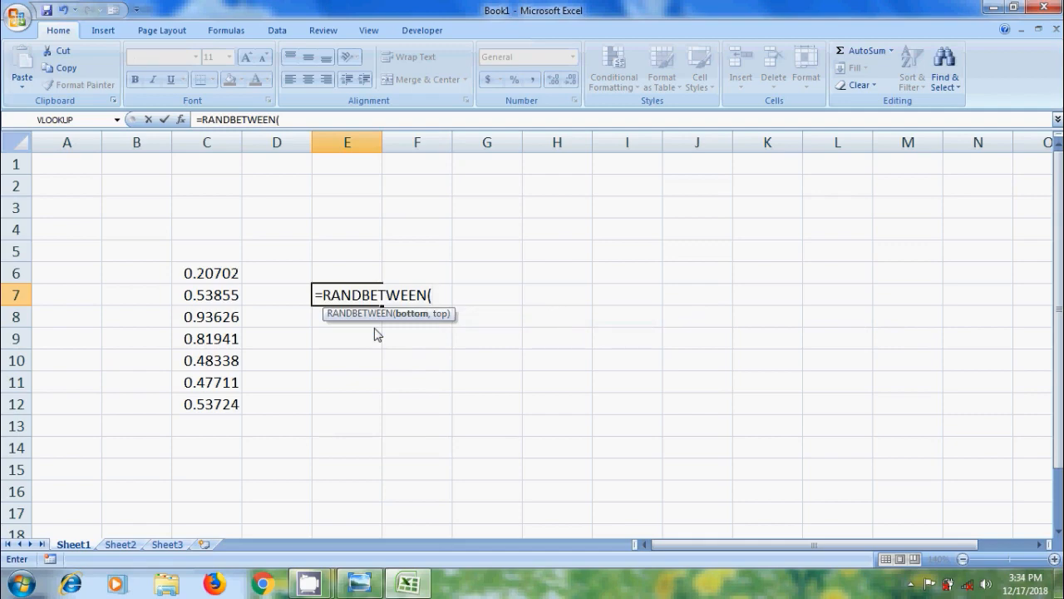
text(25,)
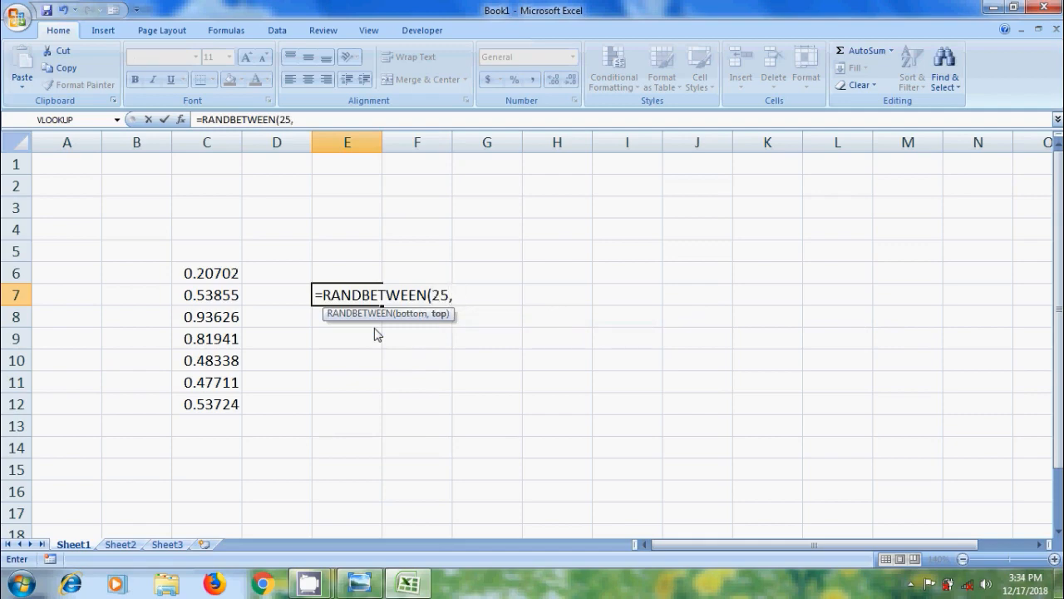
text(100))
key(Return)
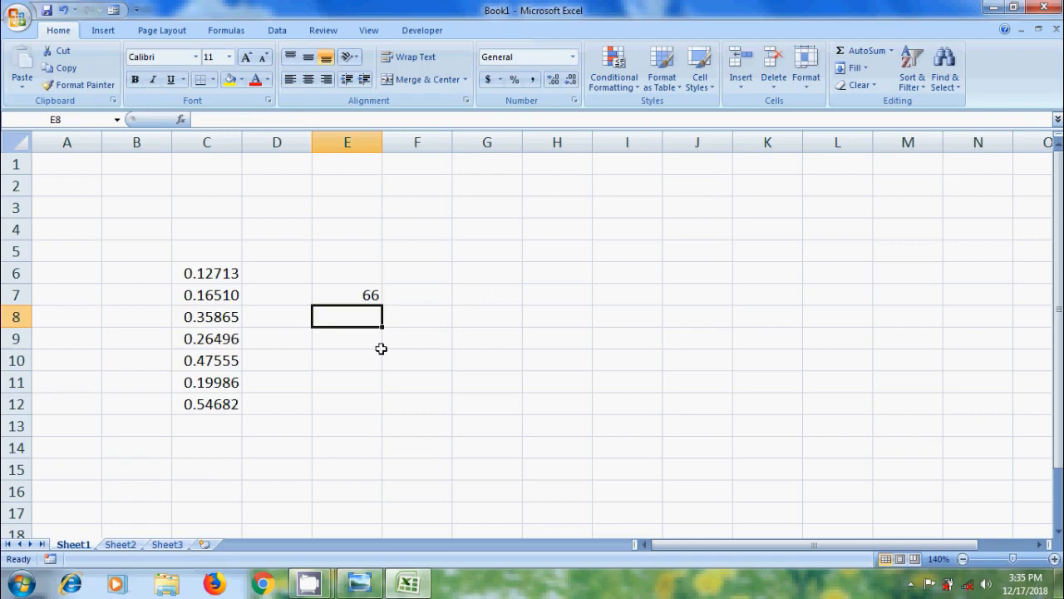
- Fill the E7 formula down to E13 and across to column G
click(375, 299)
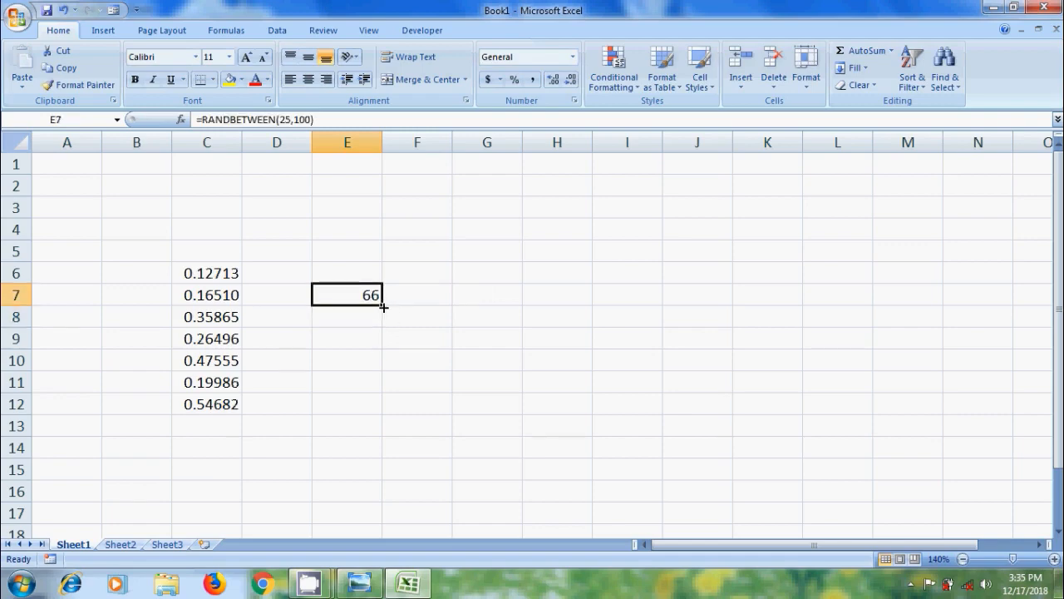
drag(376, 301, 382, 442)
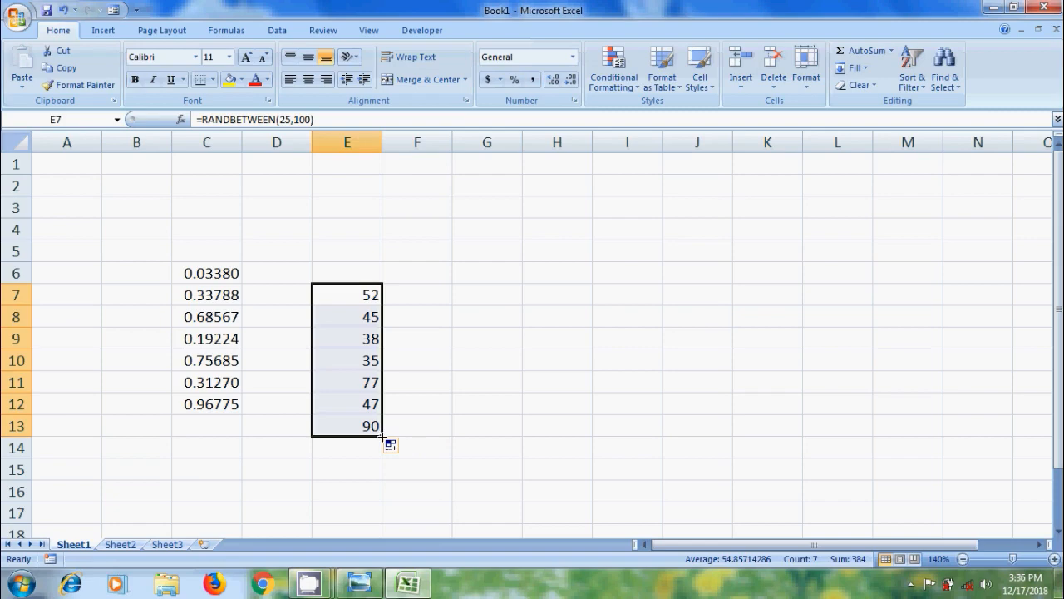
drag(381, 435, 493, 444)
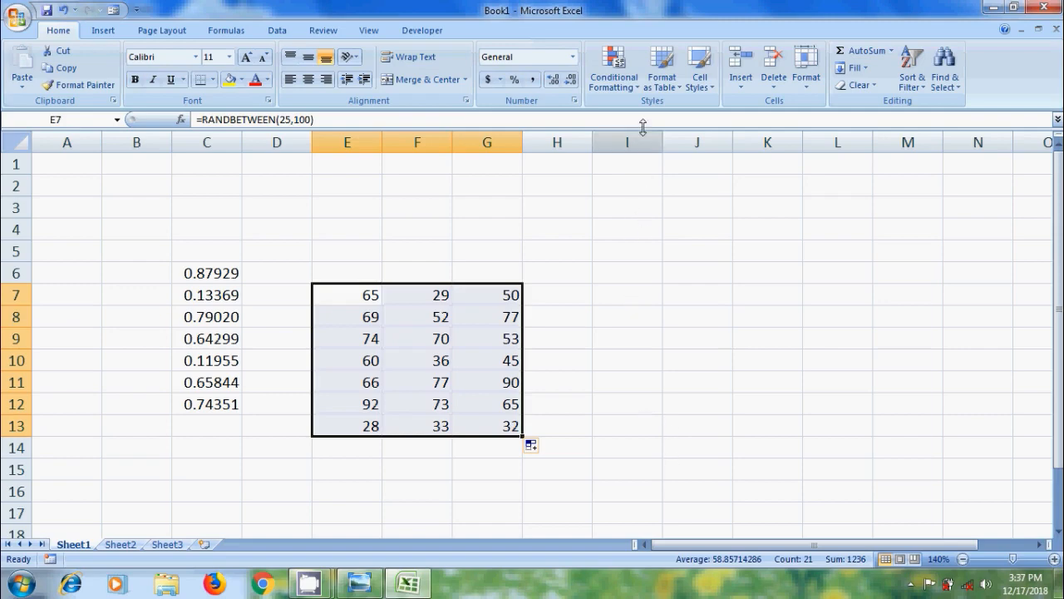
- Apply a yellow–red color scale conditional format to the E7:G13 range
click(638, 93)
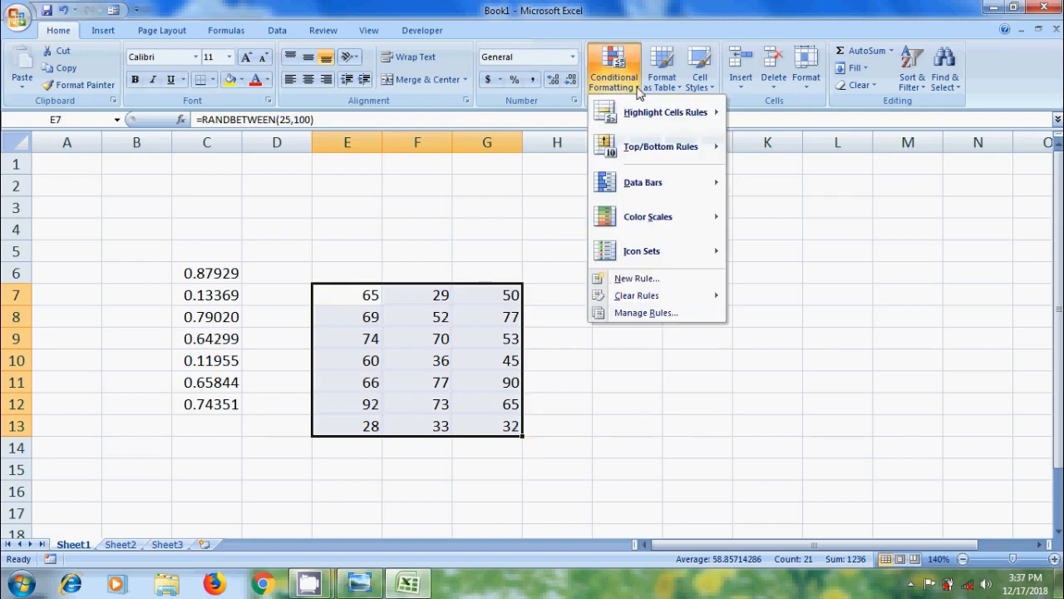
mouse_move(690, 227)
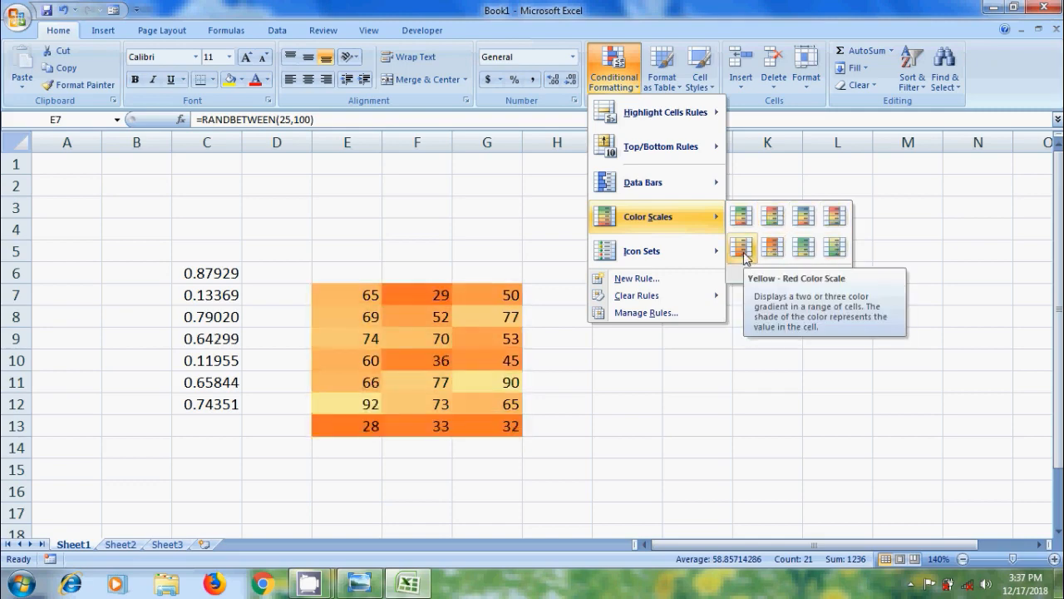
click(772, 216)
click(582, 398)
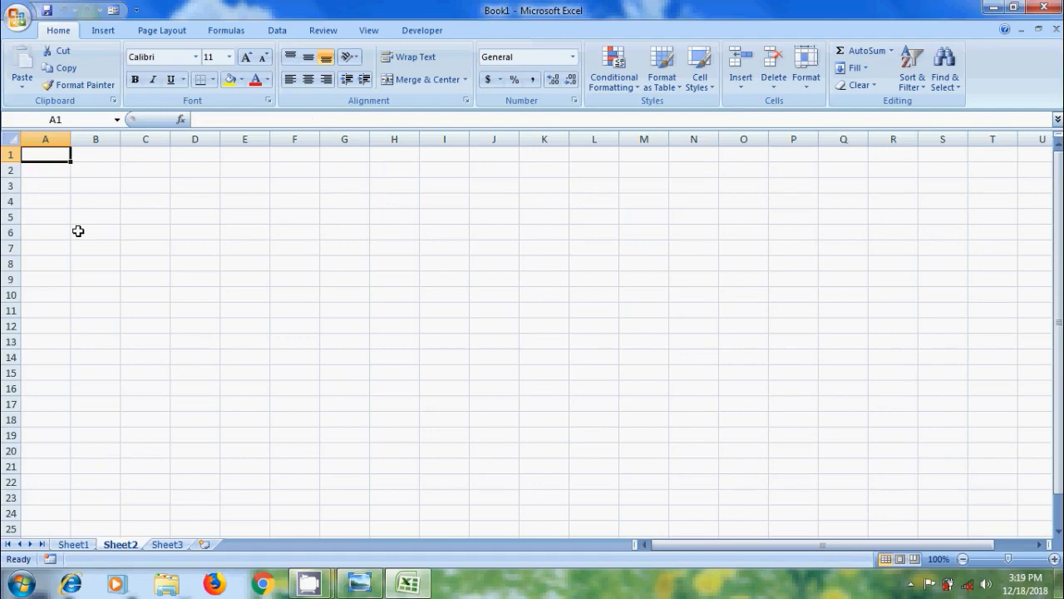
- On Sheet2, enter =RANDBETWEEN(25,100)/10 in cell C5
click(153, 218)
text(=)
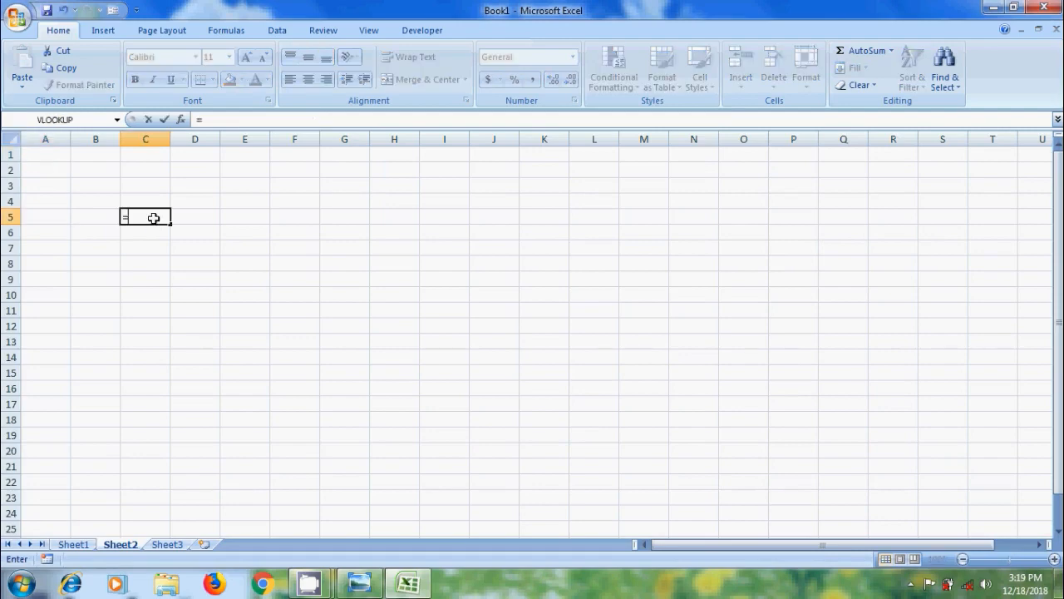
text(rand)
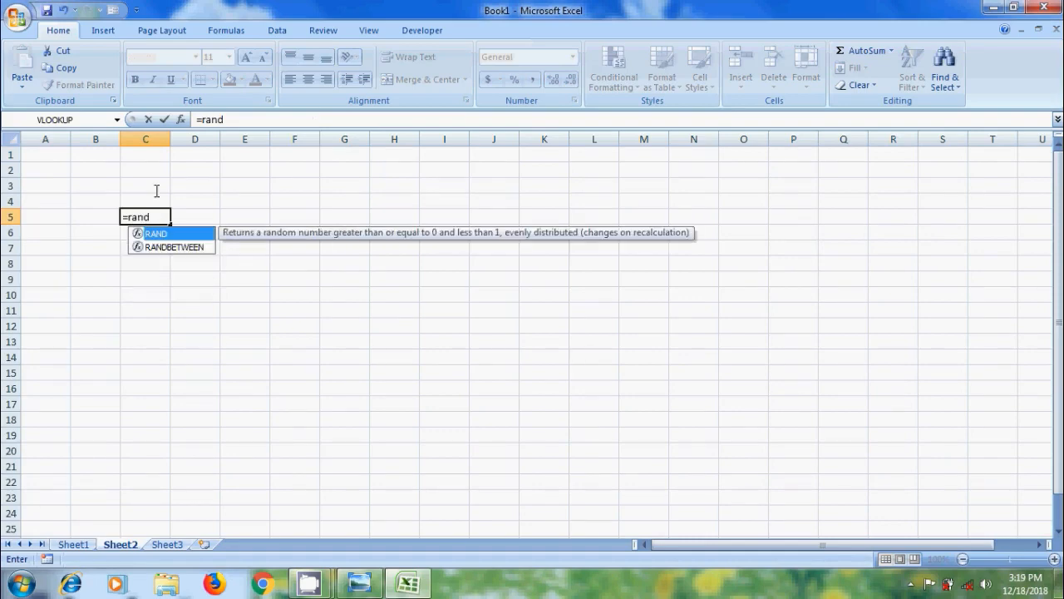
double_click(200, 247)
text(25)
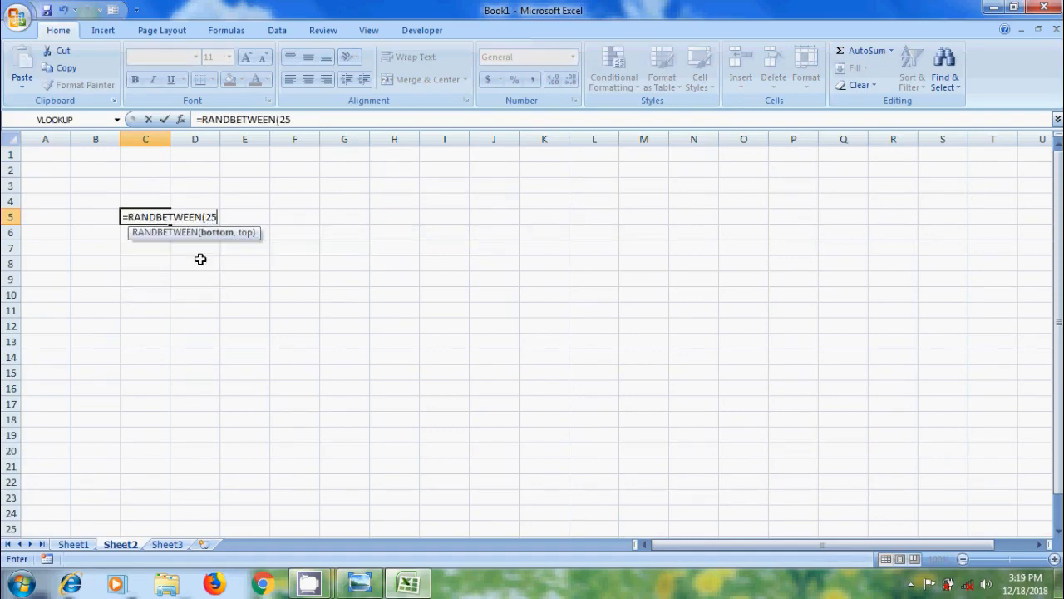
text(,100))
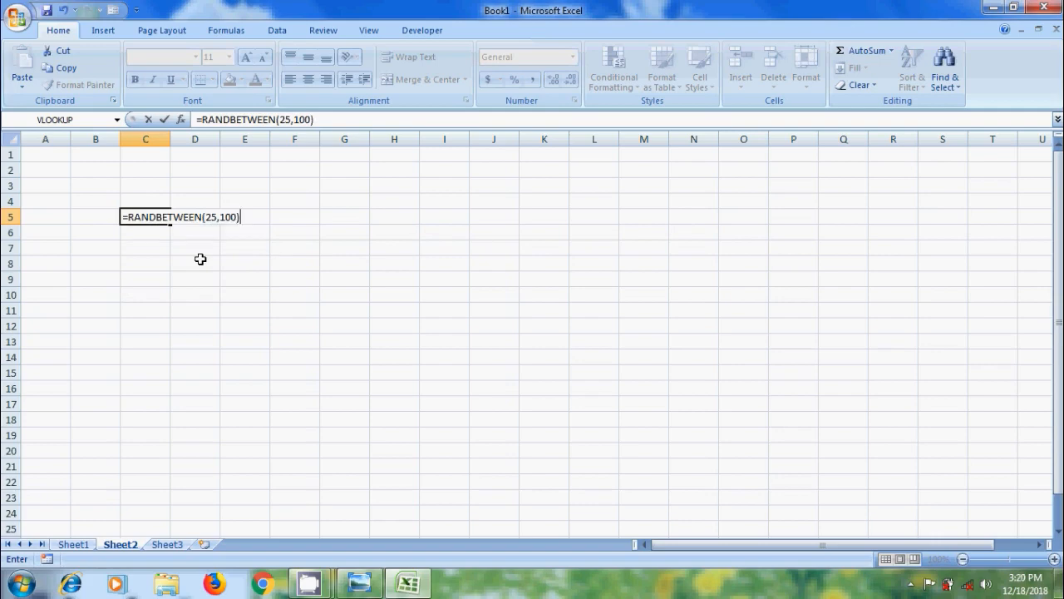
text(/10)
key(Return)
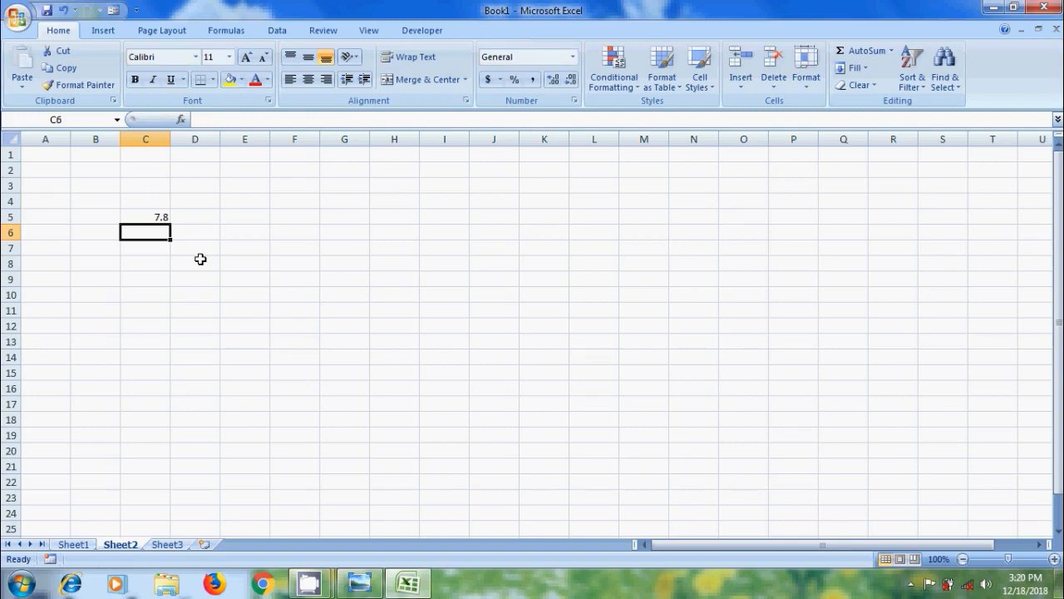
- Fill the C5 formula down to C14 and across to column E
click(159, 216)
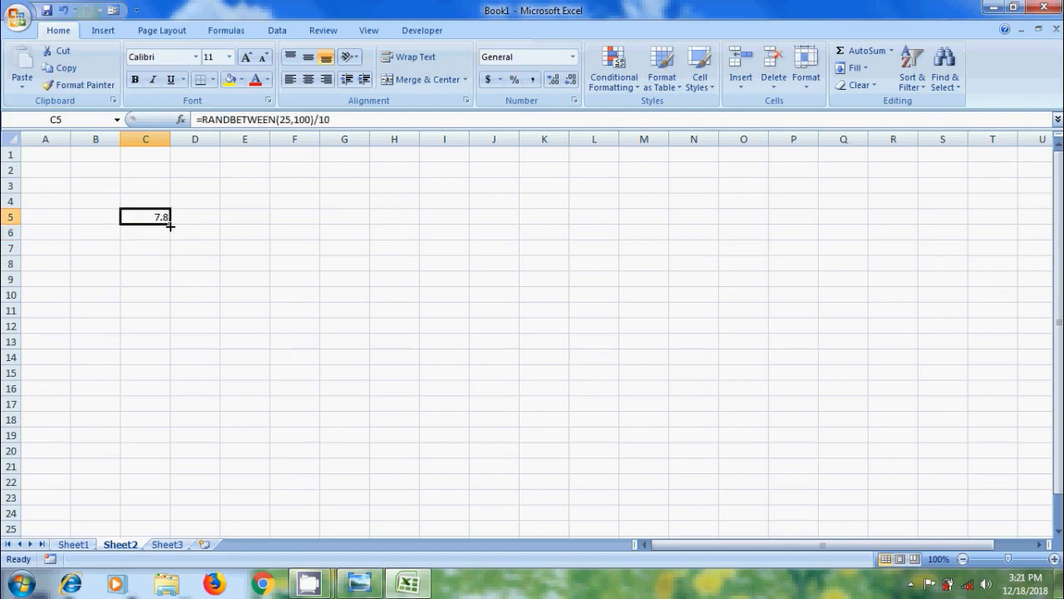
drag(170, 225, 171, 364)
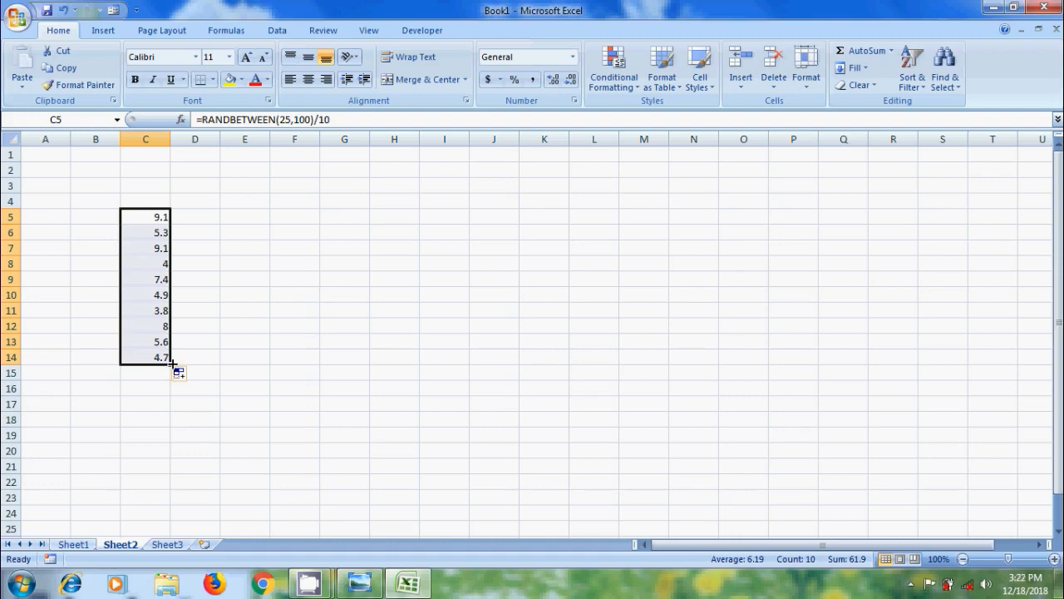
drag(170, 363, 270, 366)
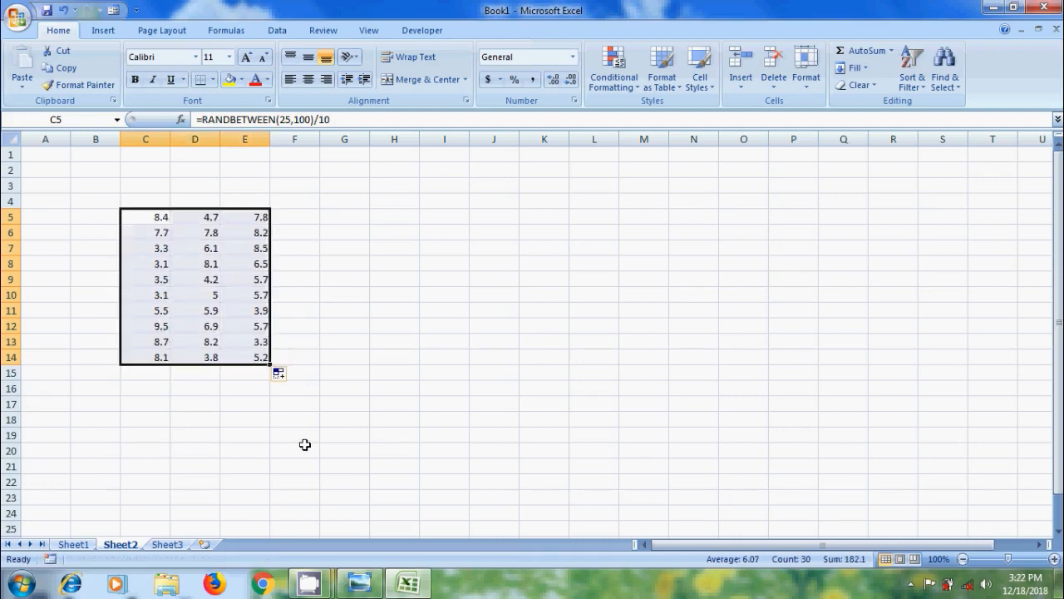
- Enter =RANDBETWEEN(-50,-20) in cell H8 and fill it down to H20
click(394, 262)
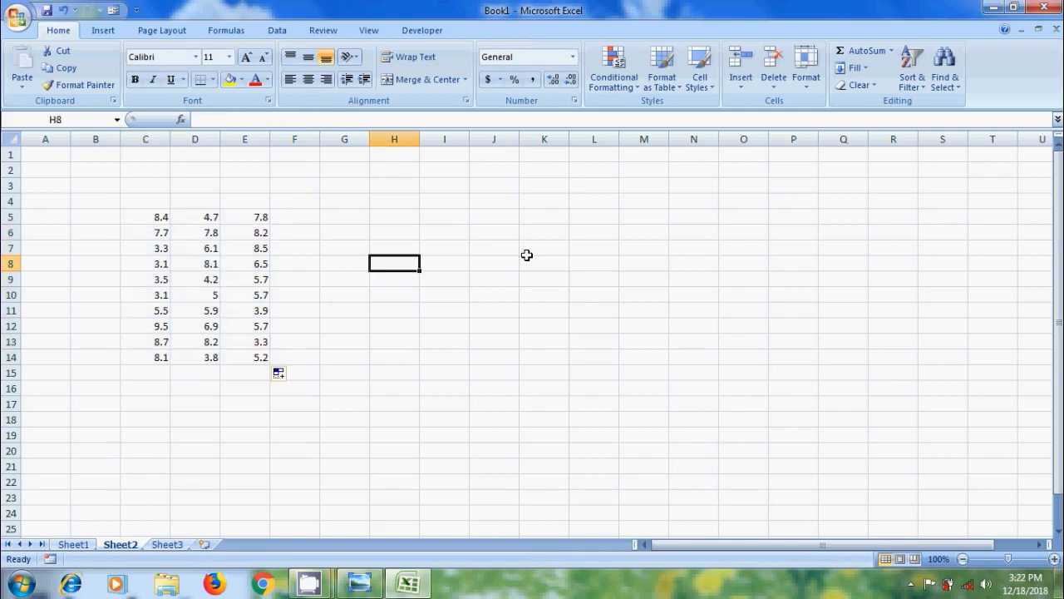
text(=rand)
click(444, 294)
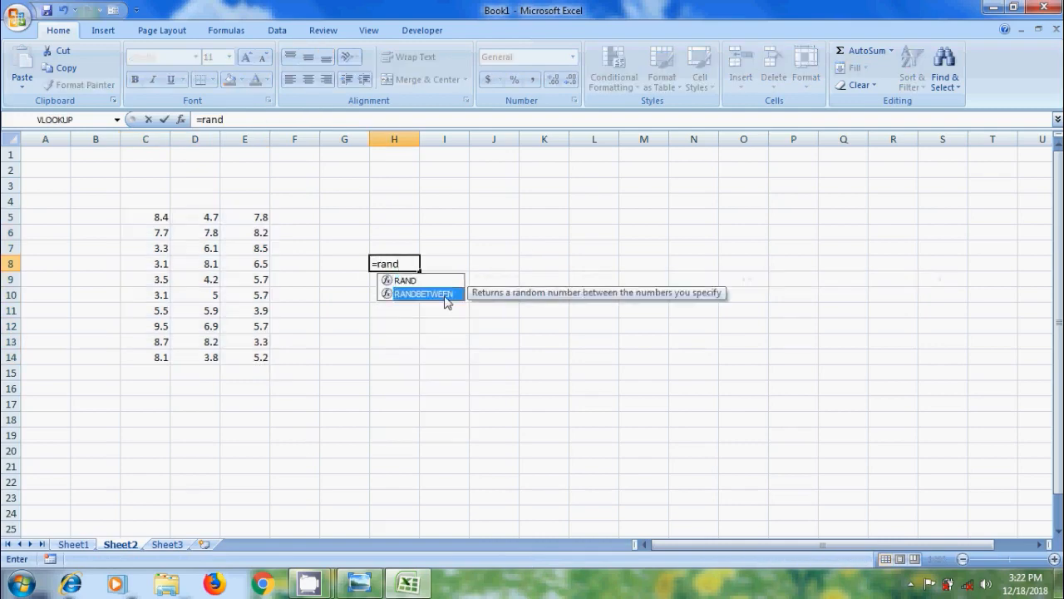
double_click(447, 296)
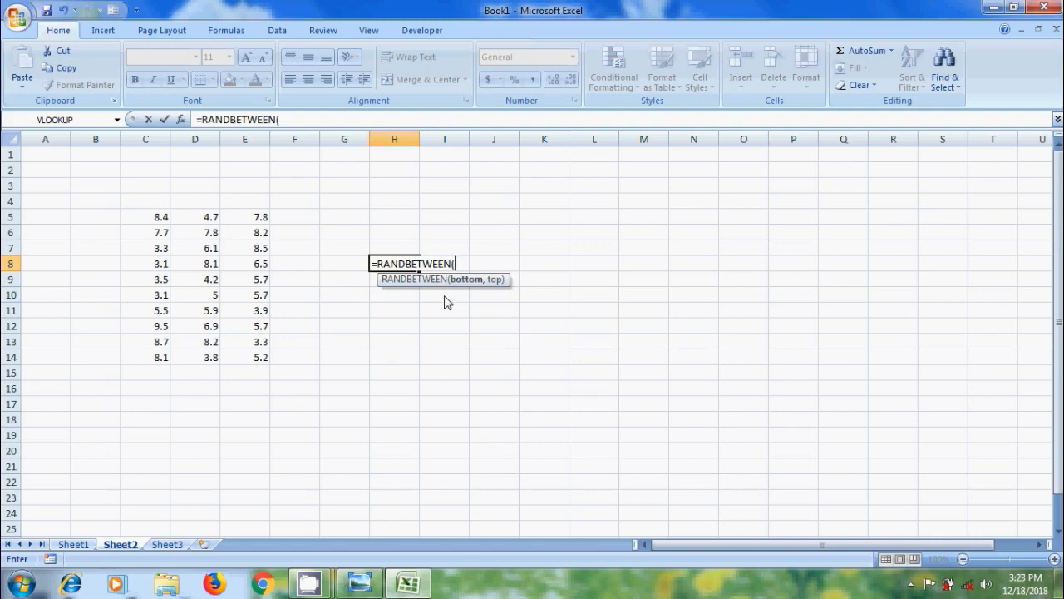
text(-50,-20))
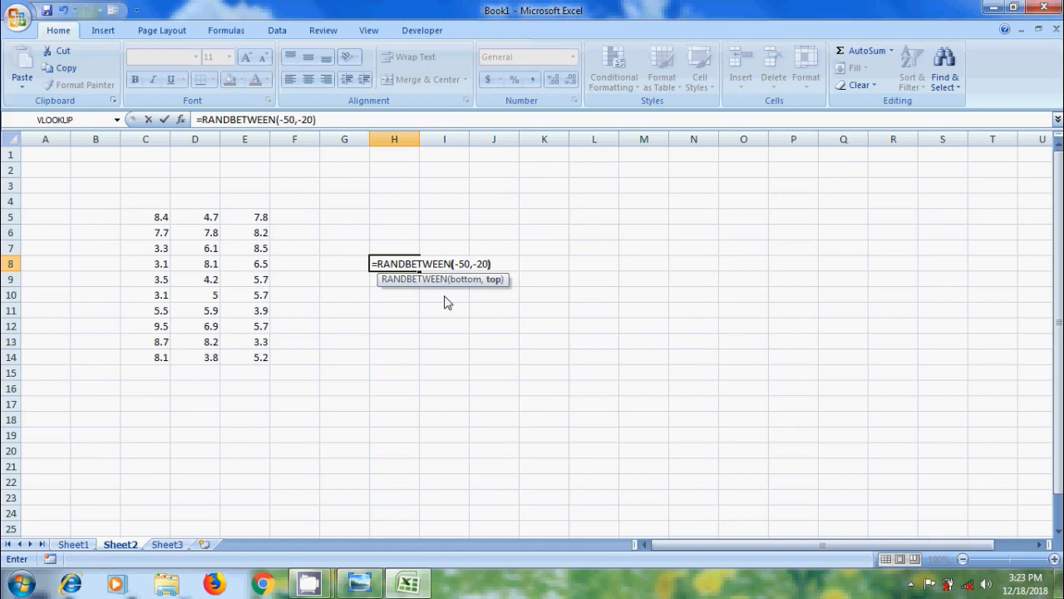
key(Return)
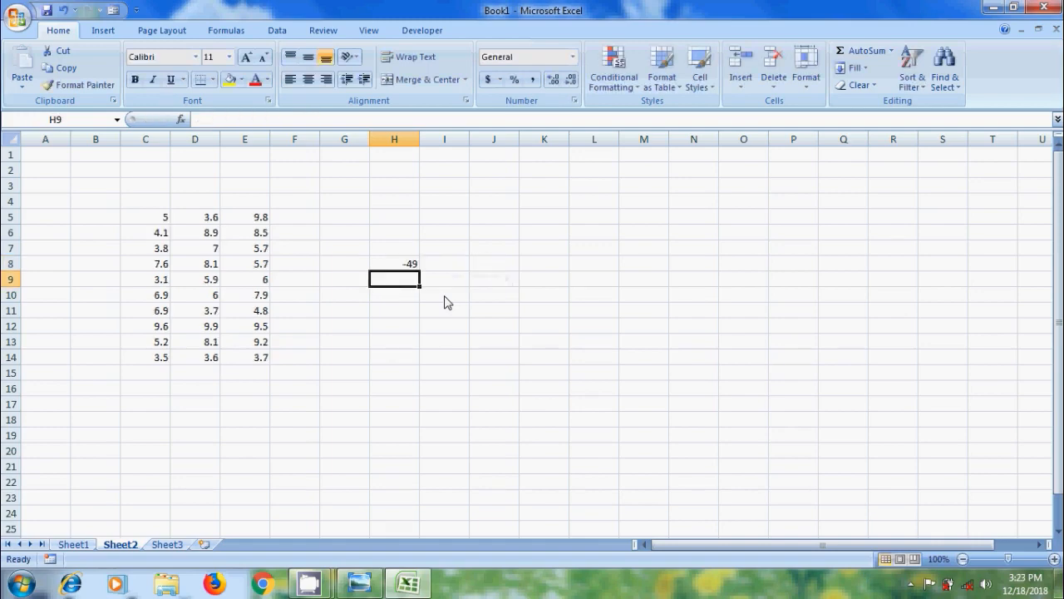
click(410, 264)
drag(419, 271, 420, 456)
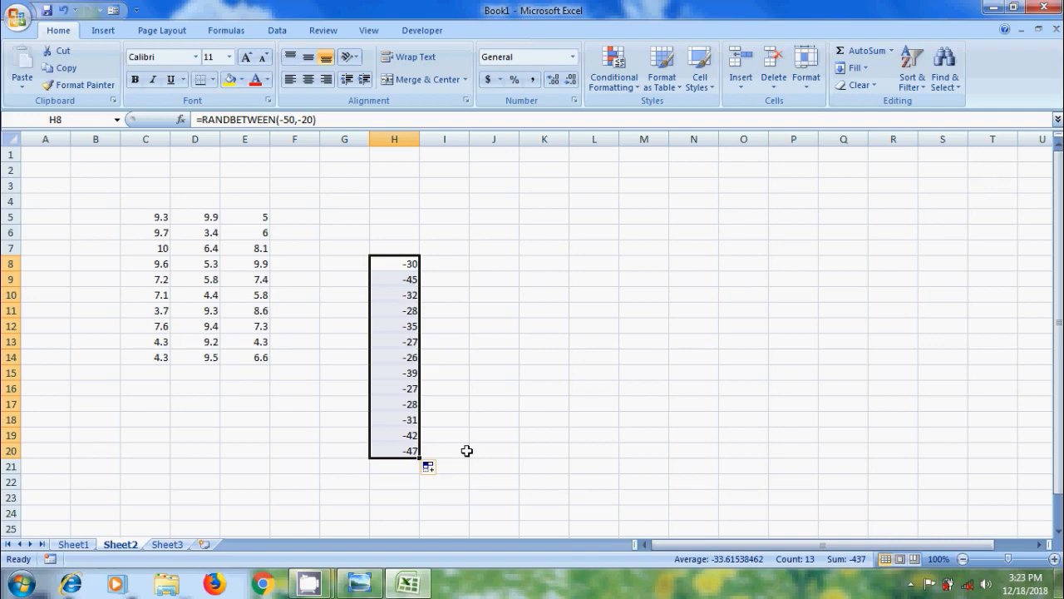
- Append /100 to the H8 formula and refill it down to H20
click(408, 264)
click(324, 118)
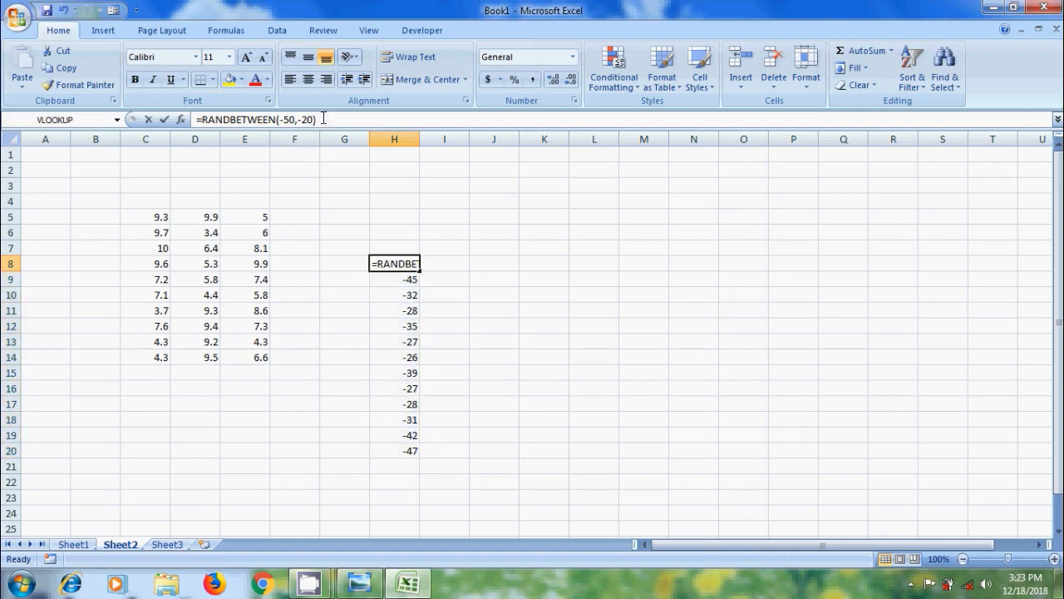
text(/100)
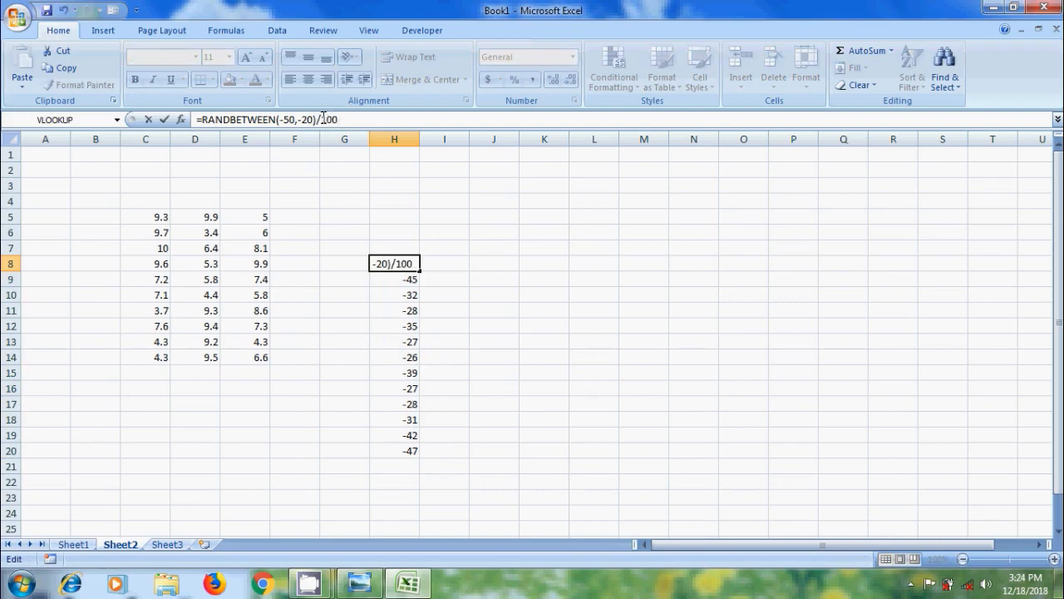
key(Return)
click(404, 264)
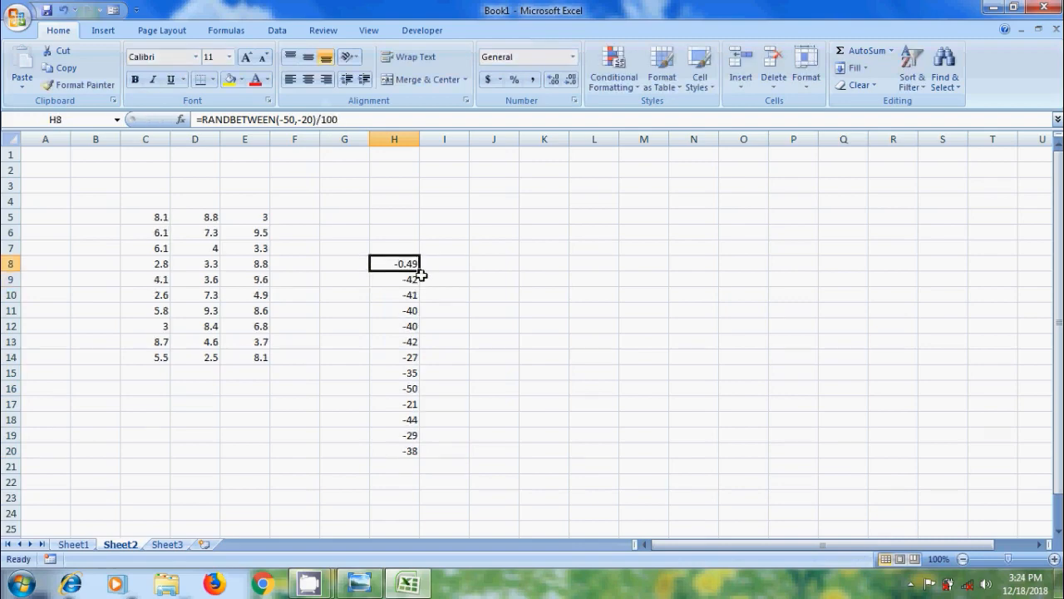
drag(420, 271, 419, 455)
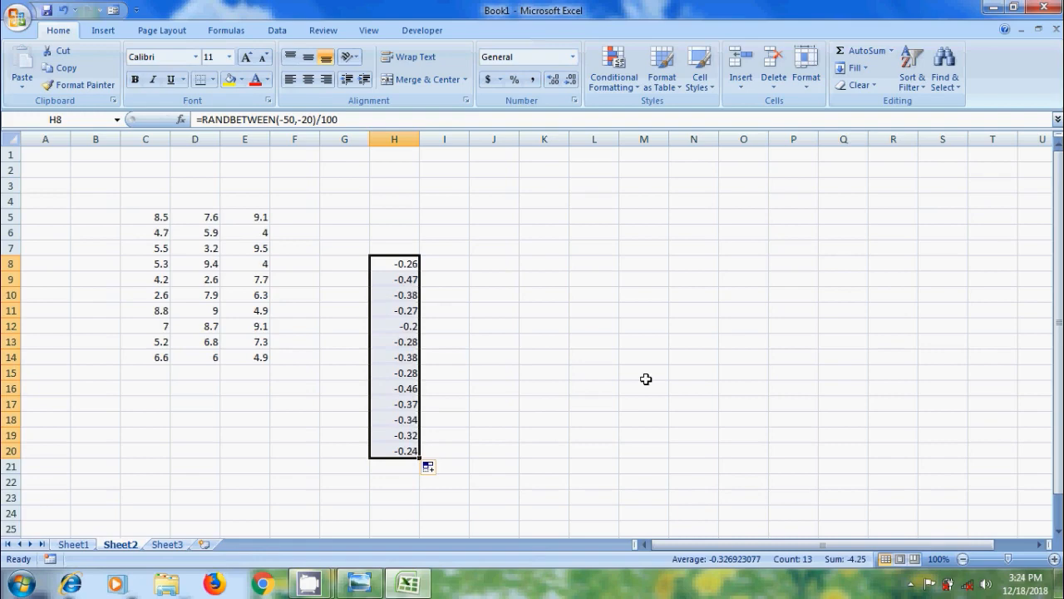
- Enter =CHAR(RANDBETWEEN(97,122)) in cell K7 to produce a random lowercase letter
click(545, 251)
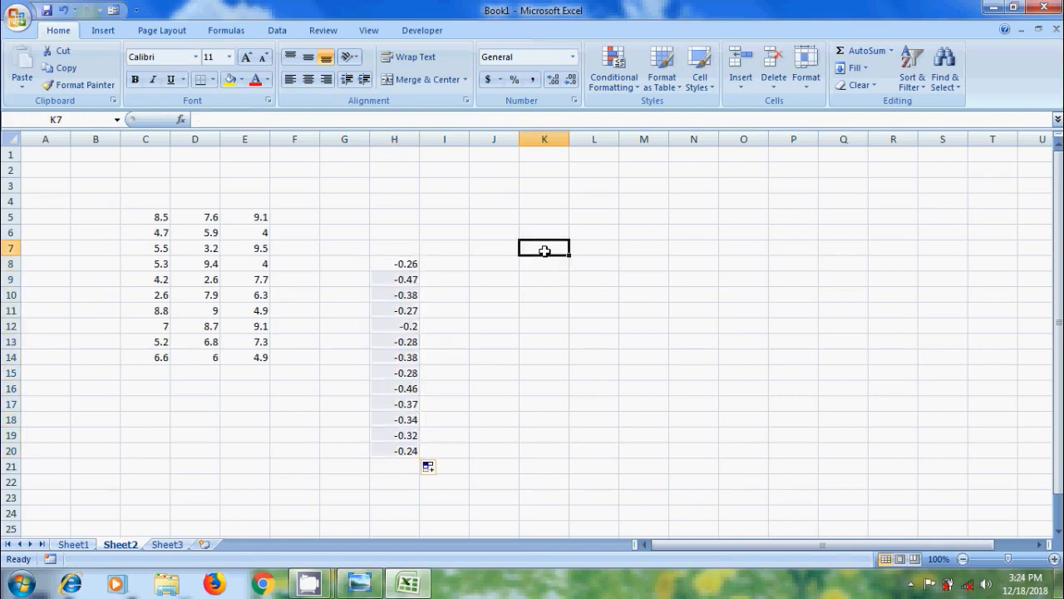
text(=char)
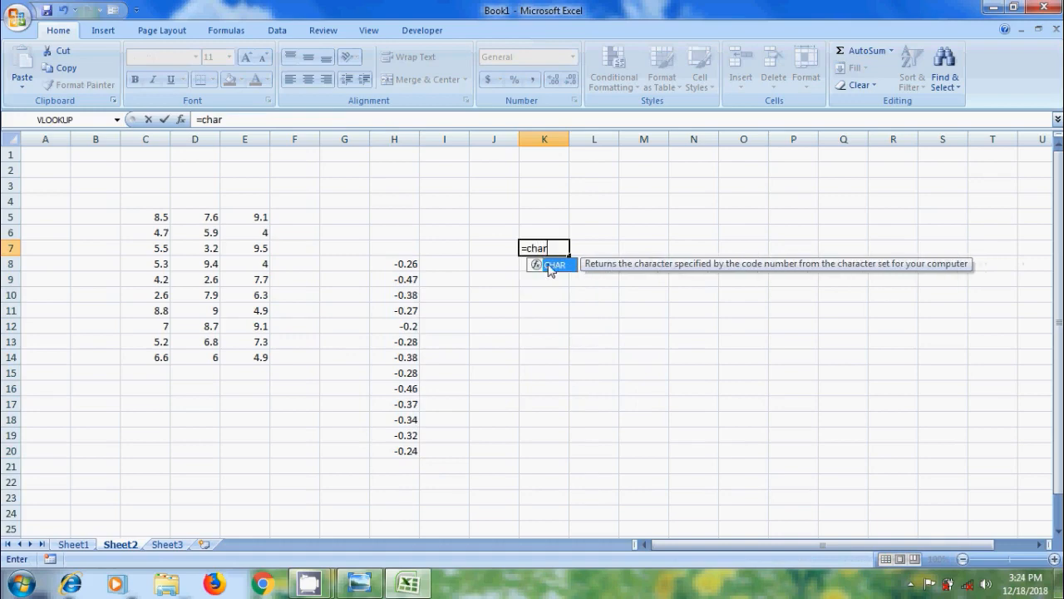
double_click(551, 264)
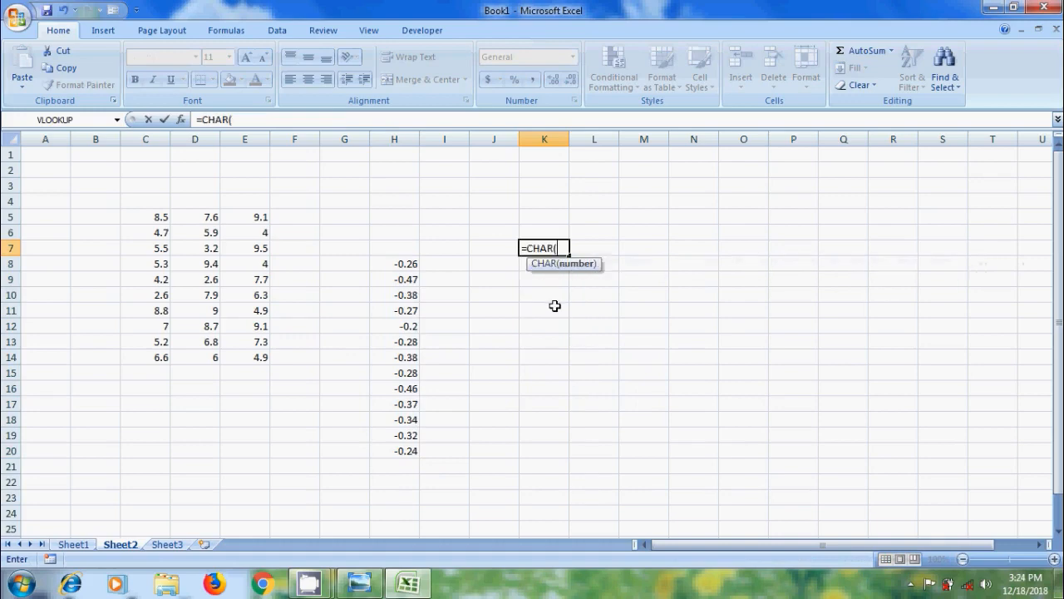
text(rand)
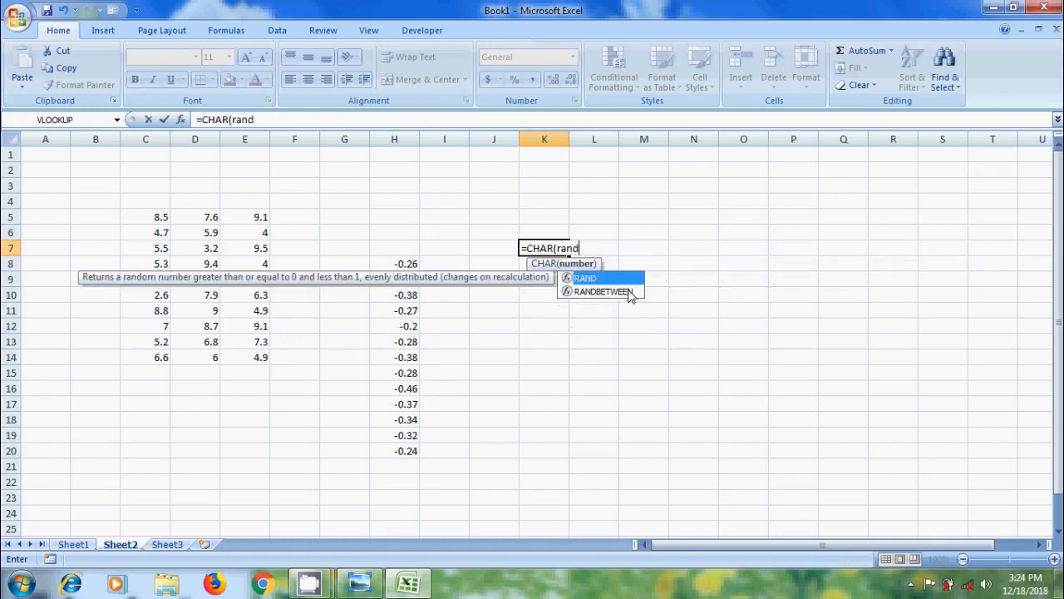
double_click(602, 292)
text(97)
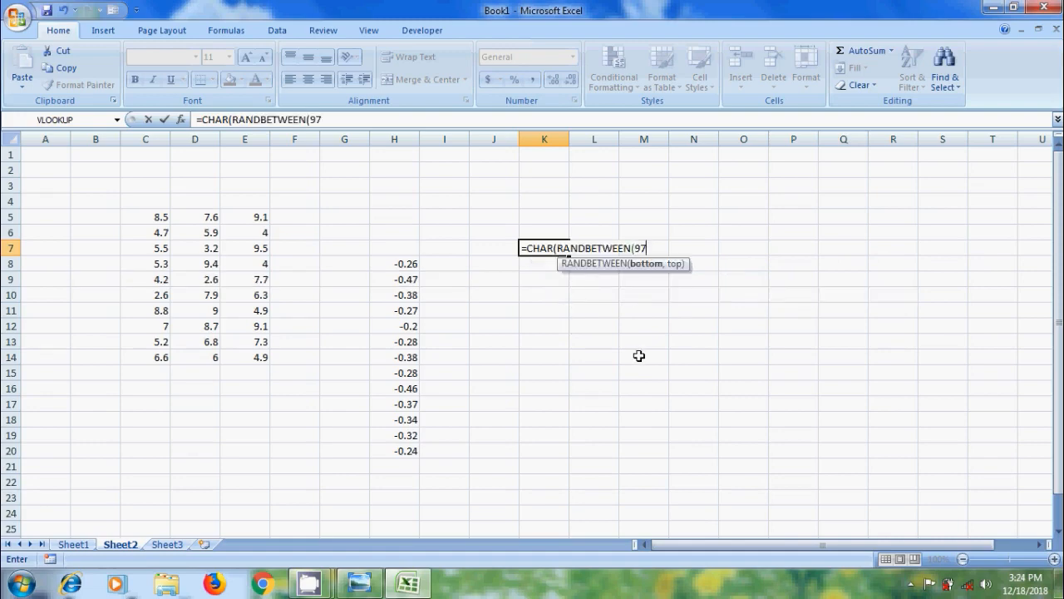
text(,122)
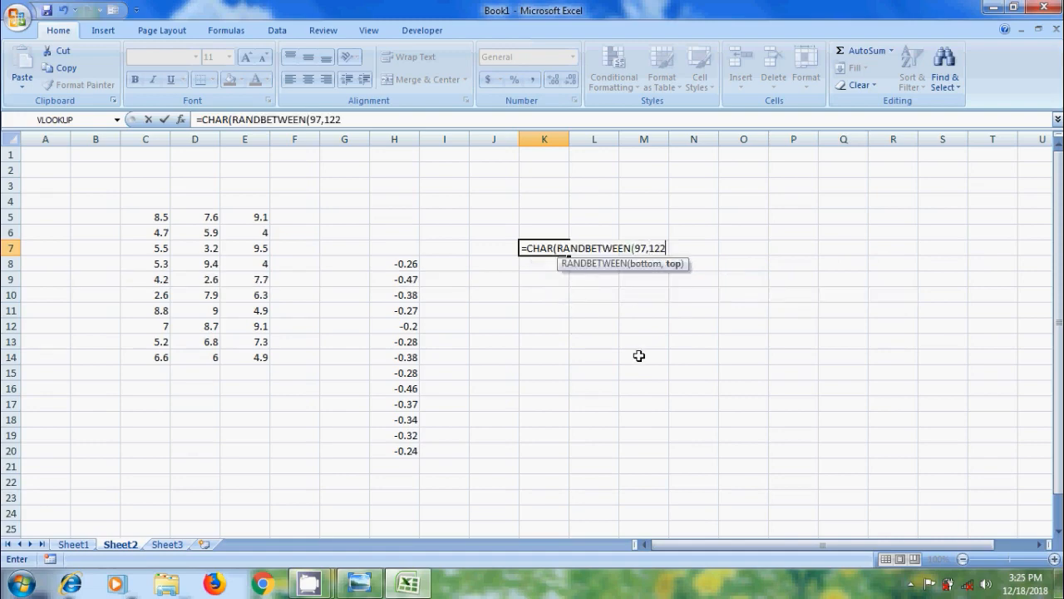
text())
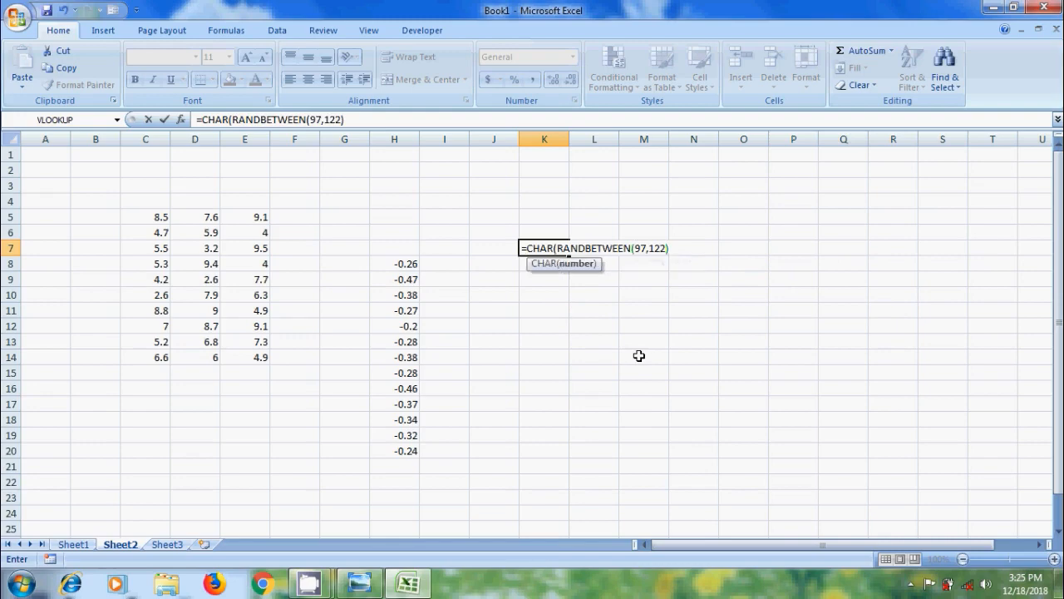
text())
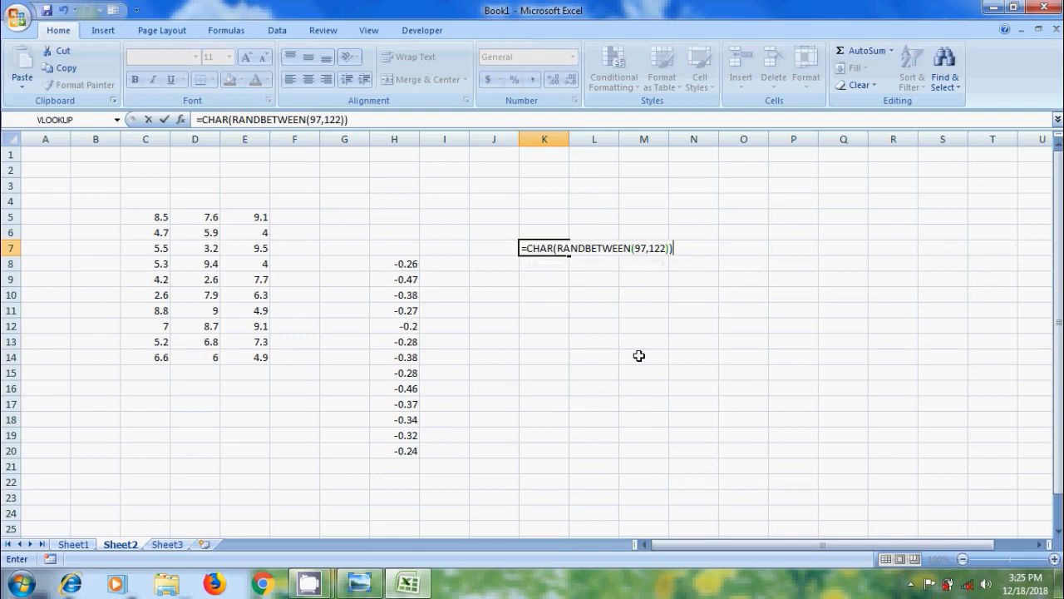
key(Return)
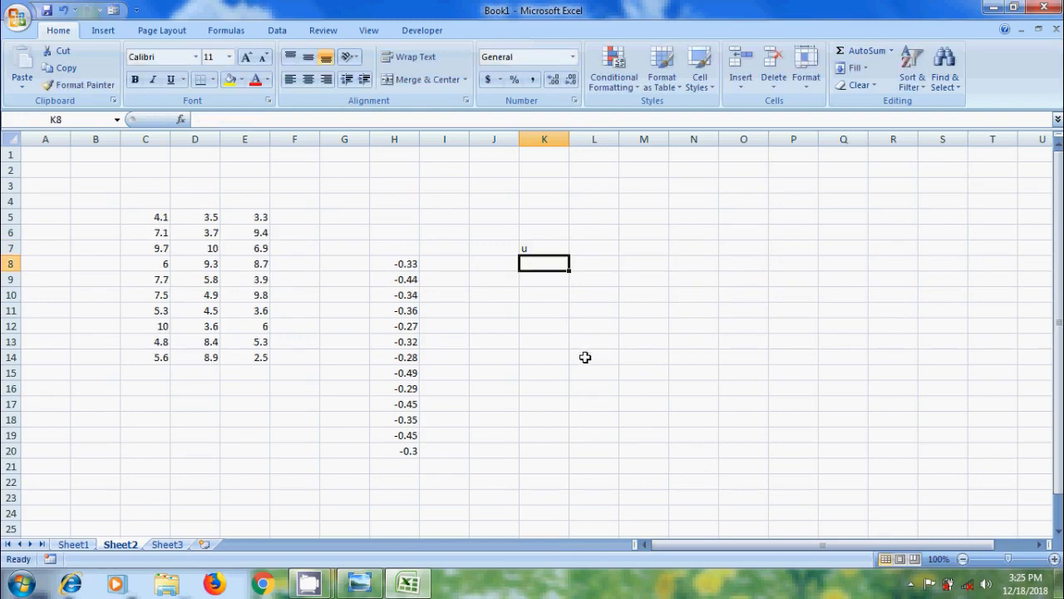
- Fill the K7 formula down to K17
click(550, 249)
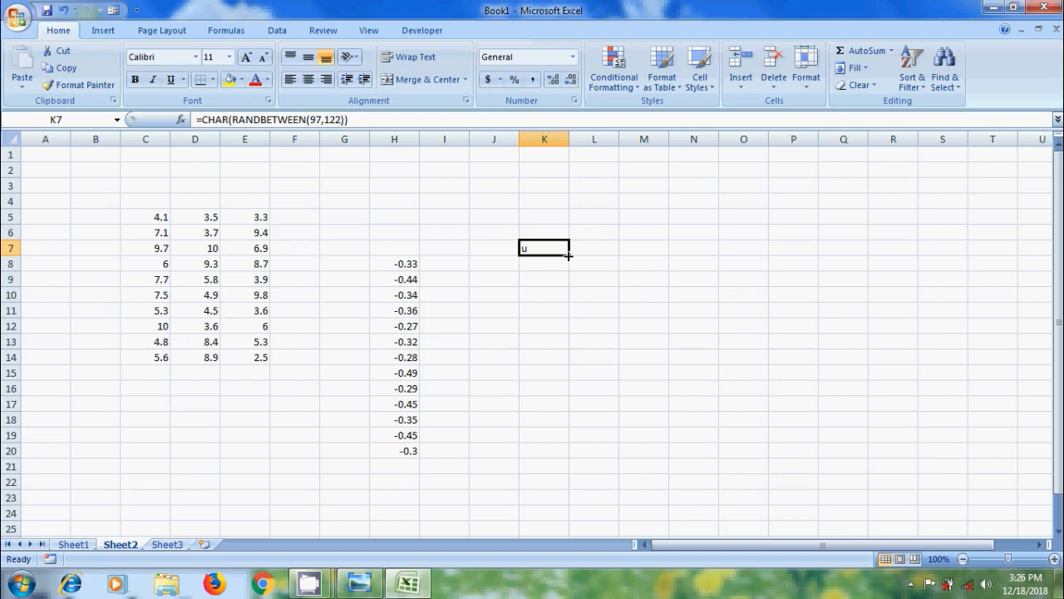
drag(569, 255, 564, 407)
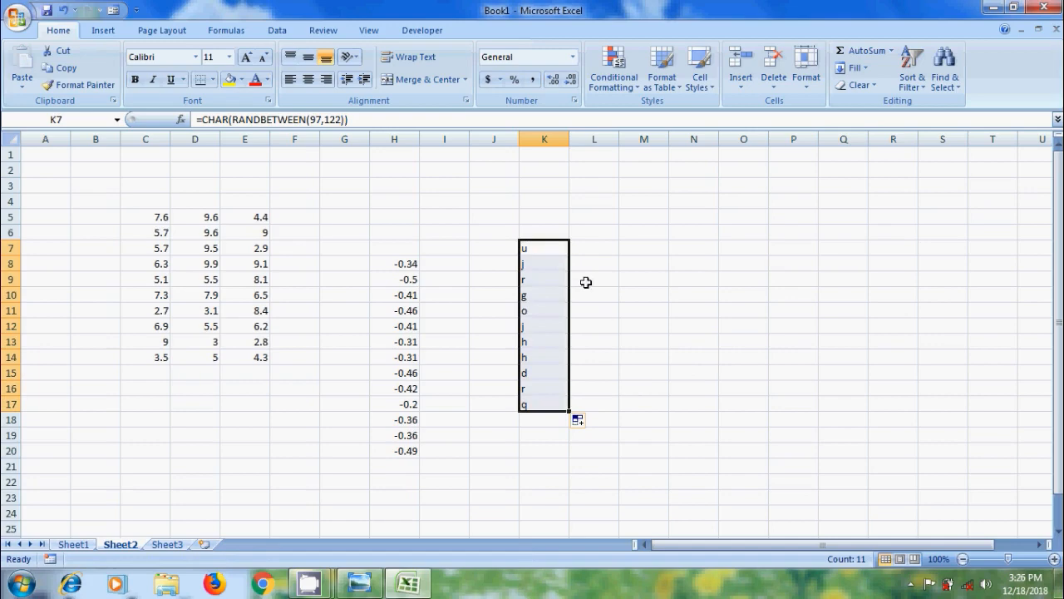
- Extend the K7 formula to =CHAR(RANDBETWEEN(97,122))&CHAR(RANDBETWEEN(97,122))&CHAR(RANDBETWEEN(97,122)) for three random letters
click(549, 248)
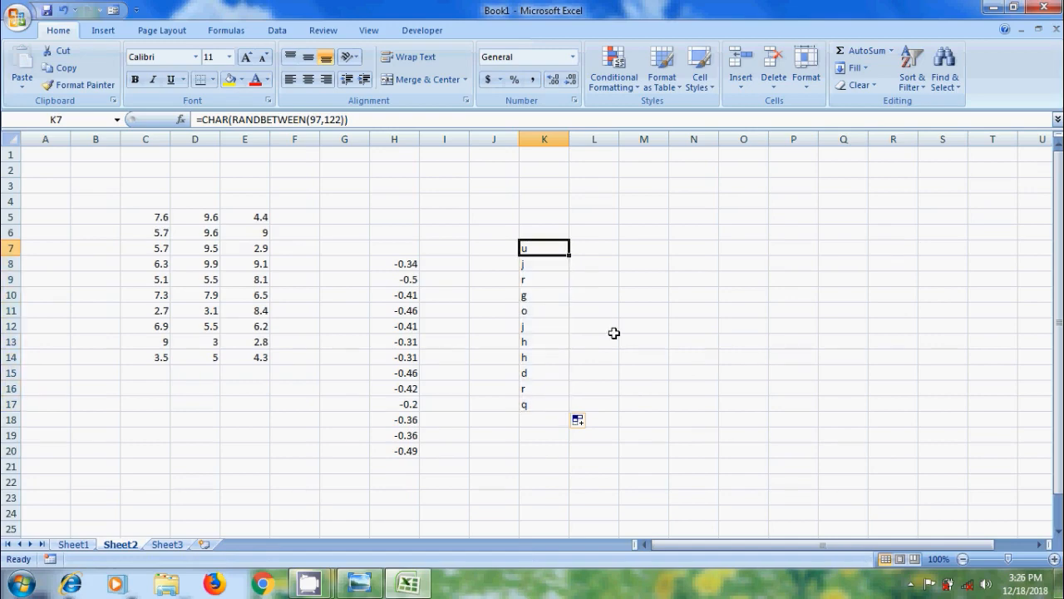
click(367, 120)
text(&Char)
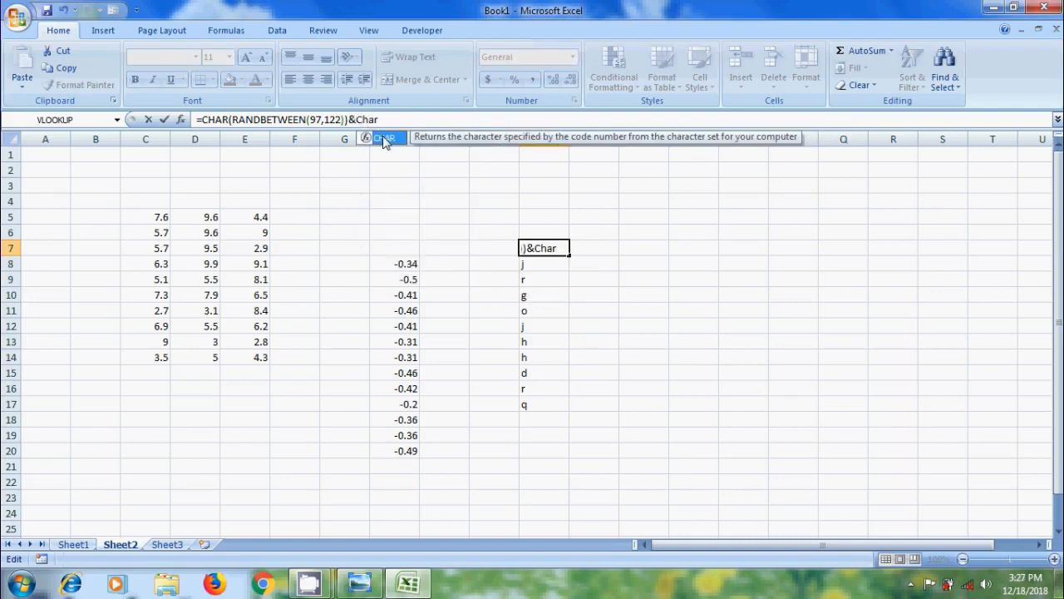
key(Tab)
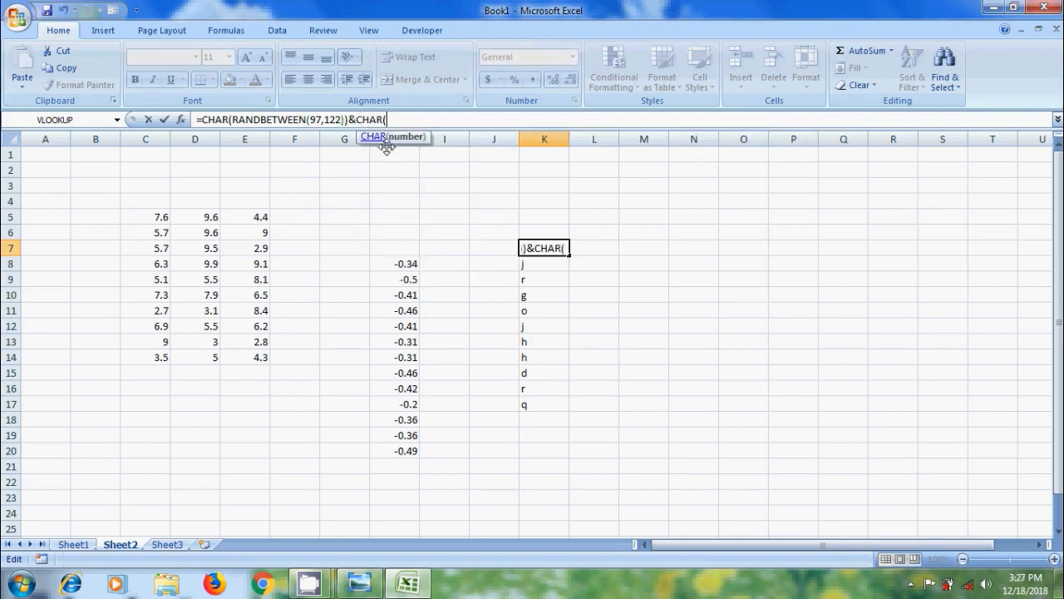
text(Rand)
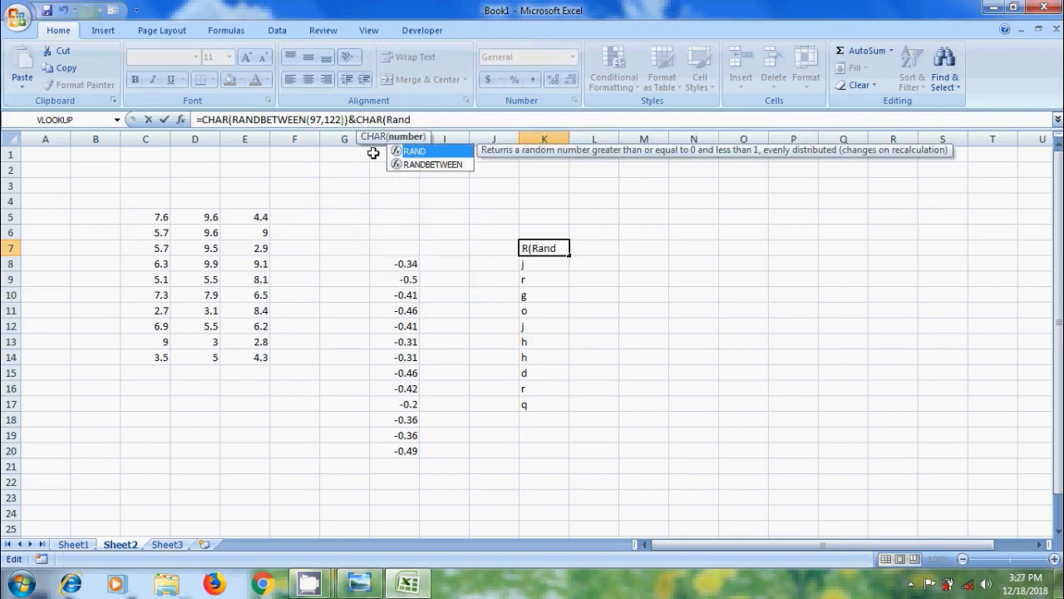
click(437, 168)
double_click(438, 168)
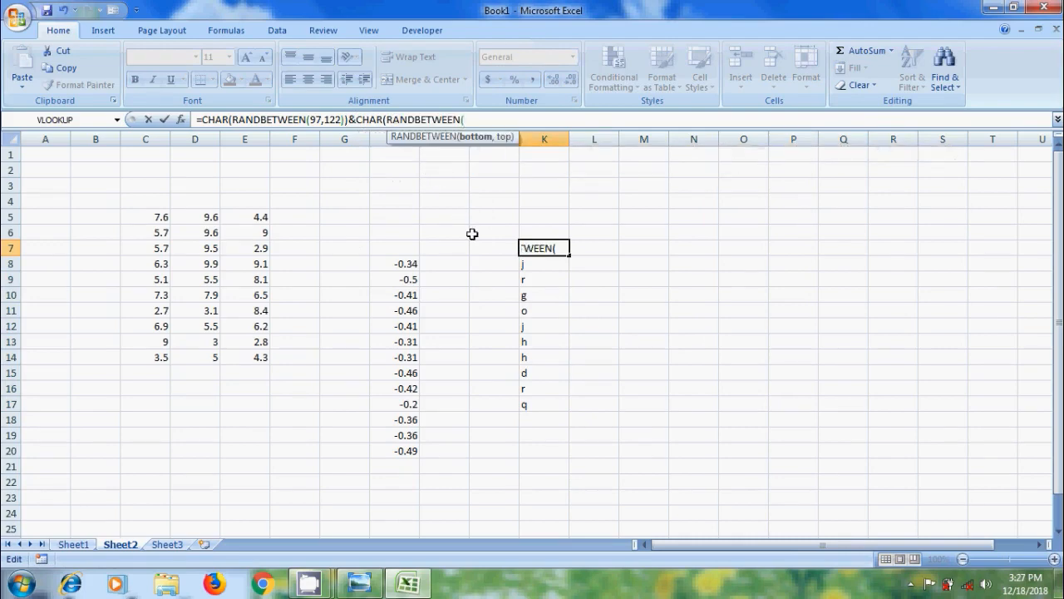
text(97,1)
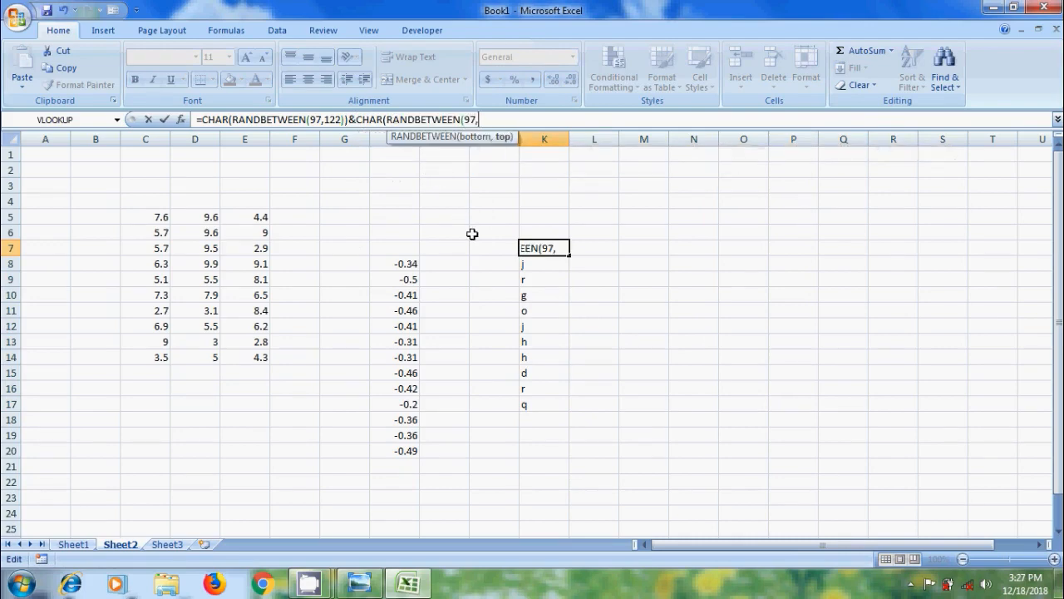
text(22))&)
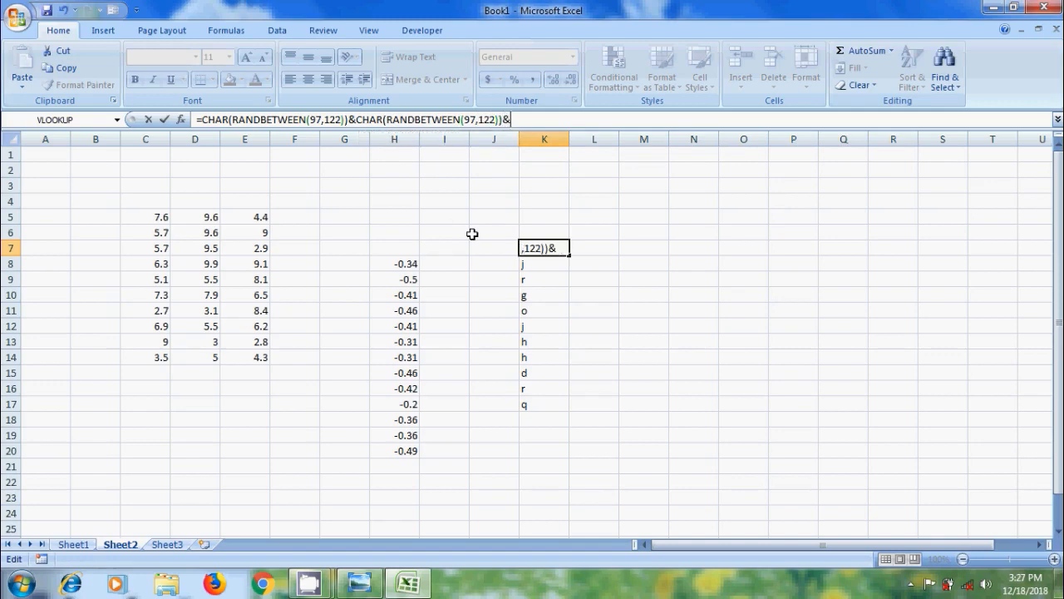
text(char)
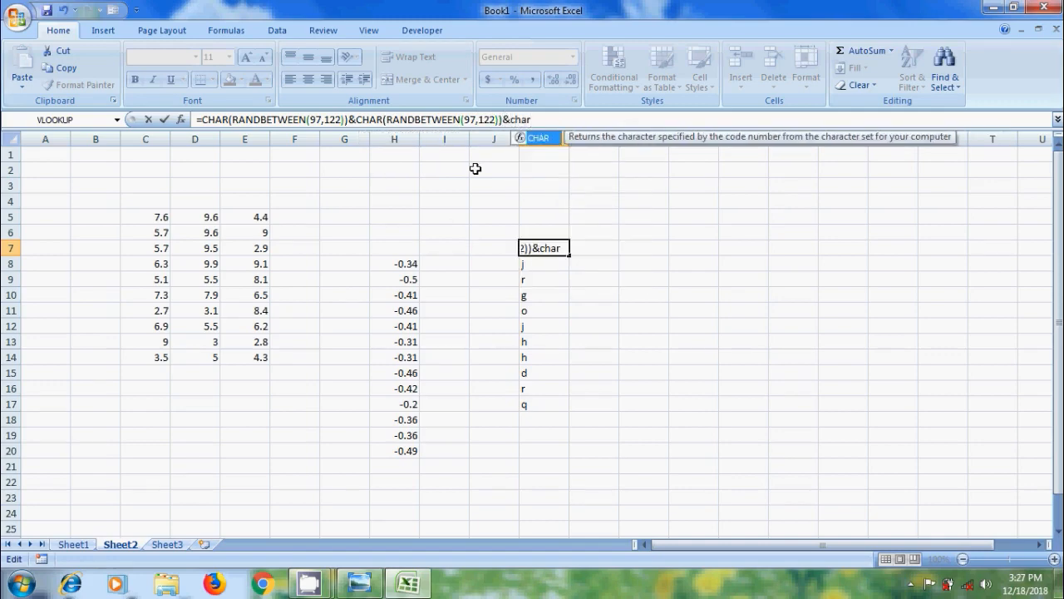
double_click(549, 138)
text(ra)
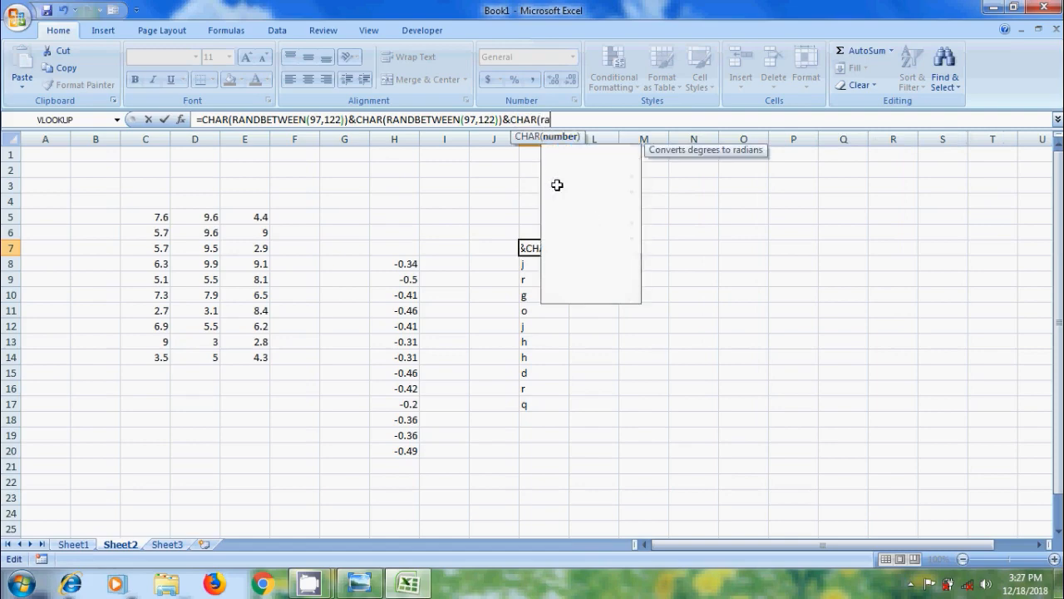
text(nd)
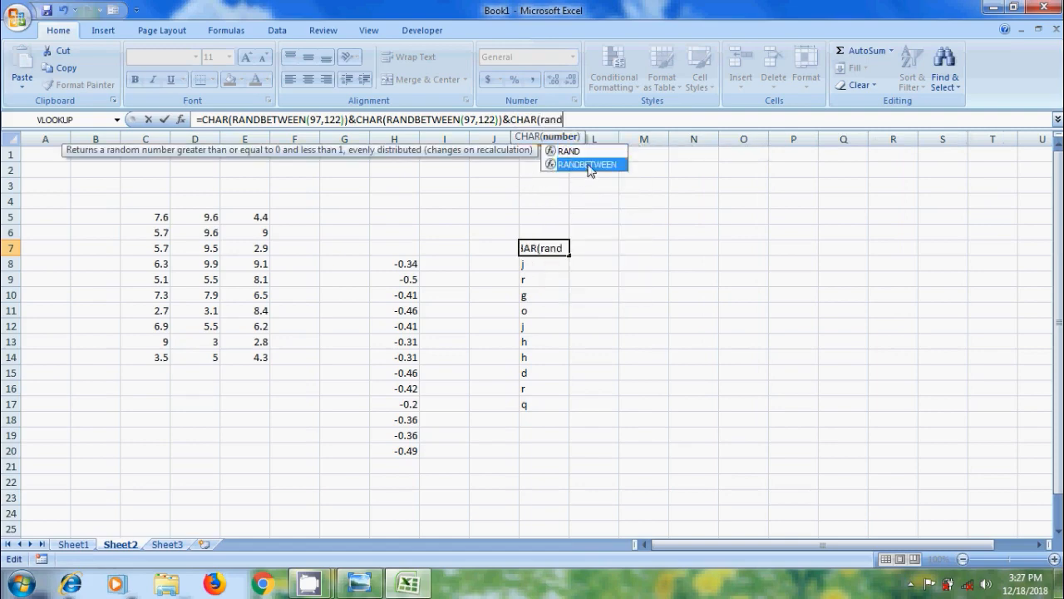
double_click(588, 164)
text(97,1)
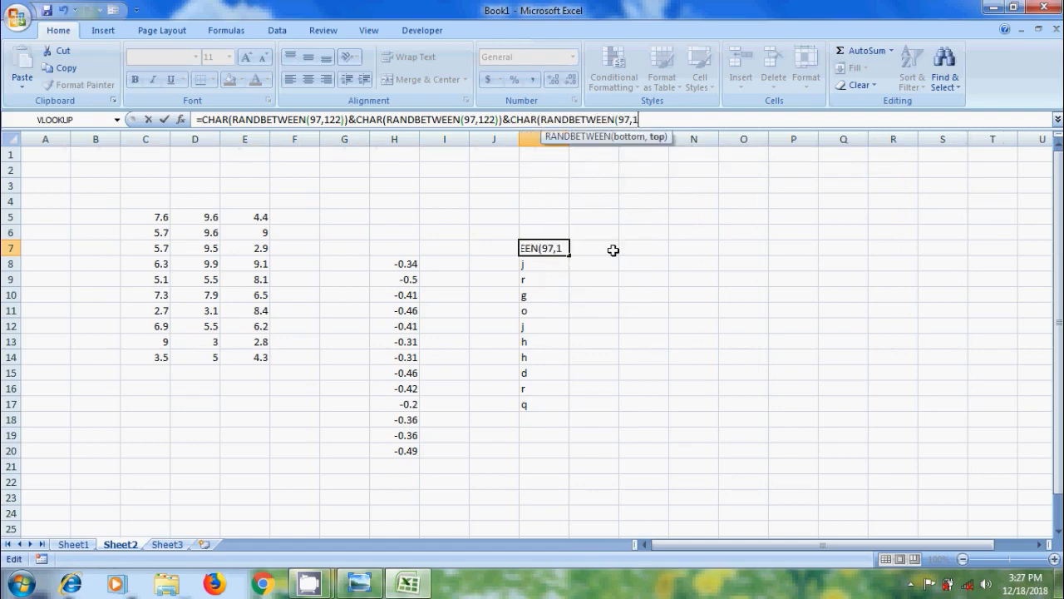
text(22)))
key(Return)
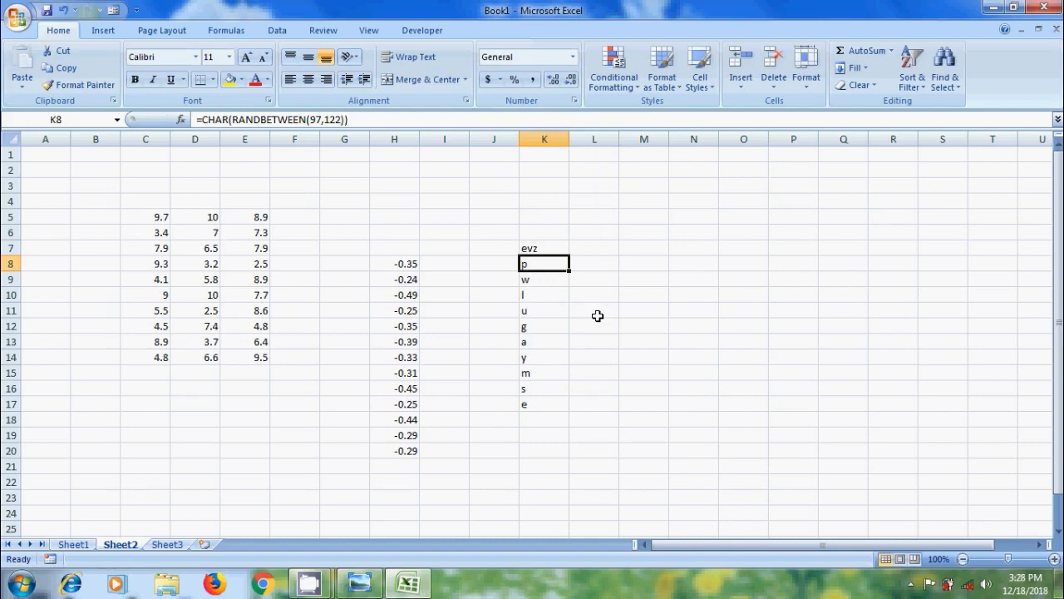
- Refill the updated K7 formula down to K17
click(549, 249)
drag(569, 255, 573, 408)
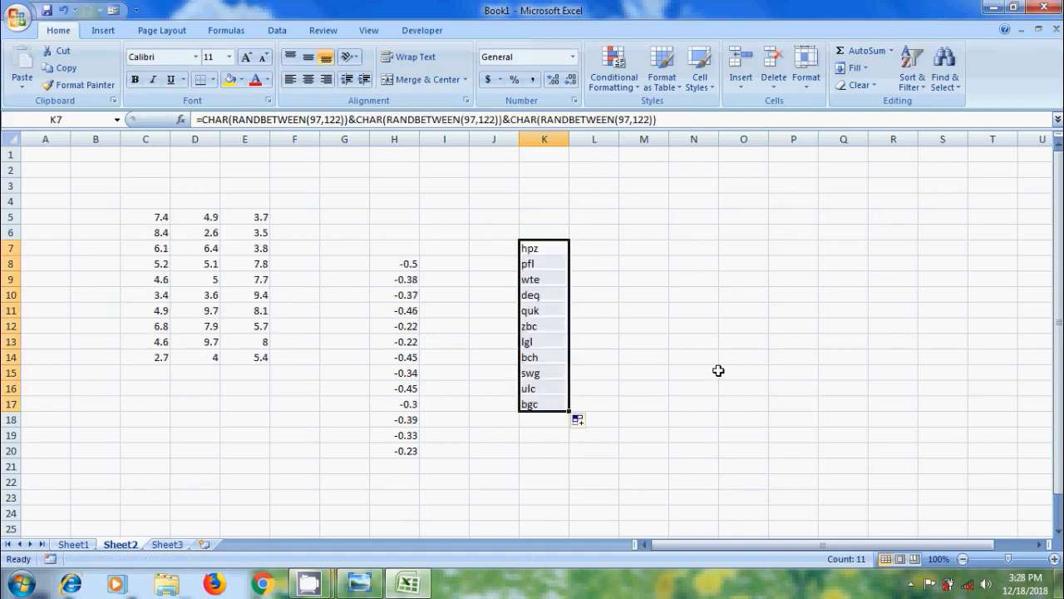
- Switch to the RAND and RANDBETWEEN title image in Photo Viewer and minimize it
click(359, 583)
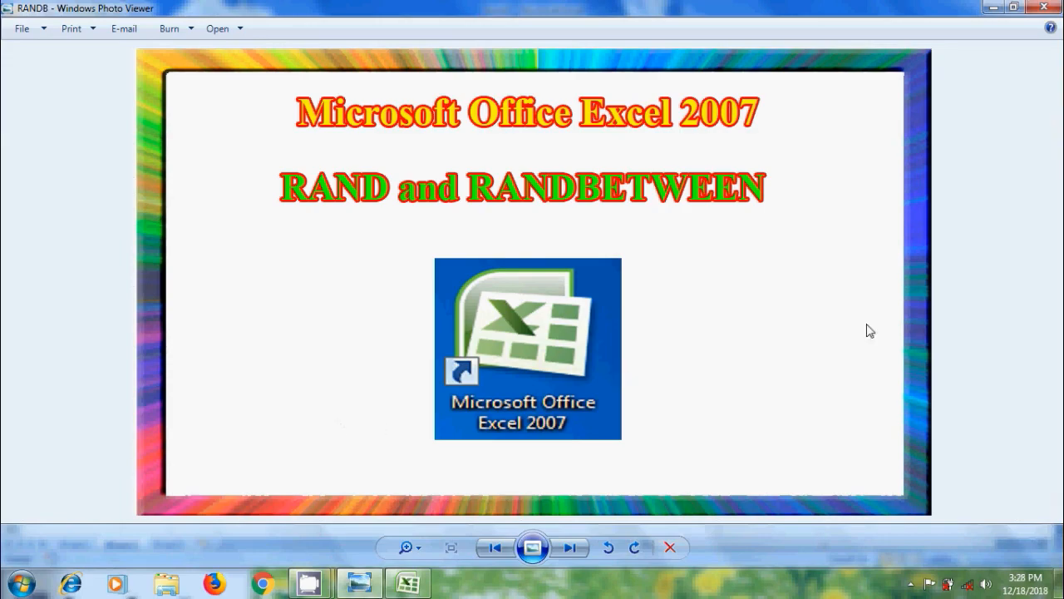
click(993, 7)
click(994, 7)
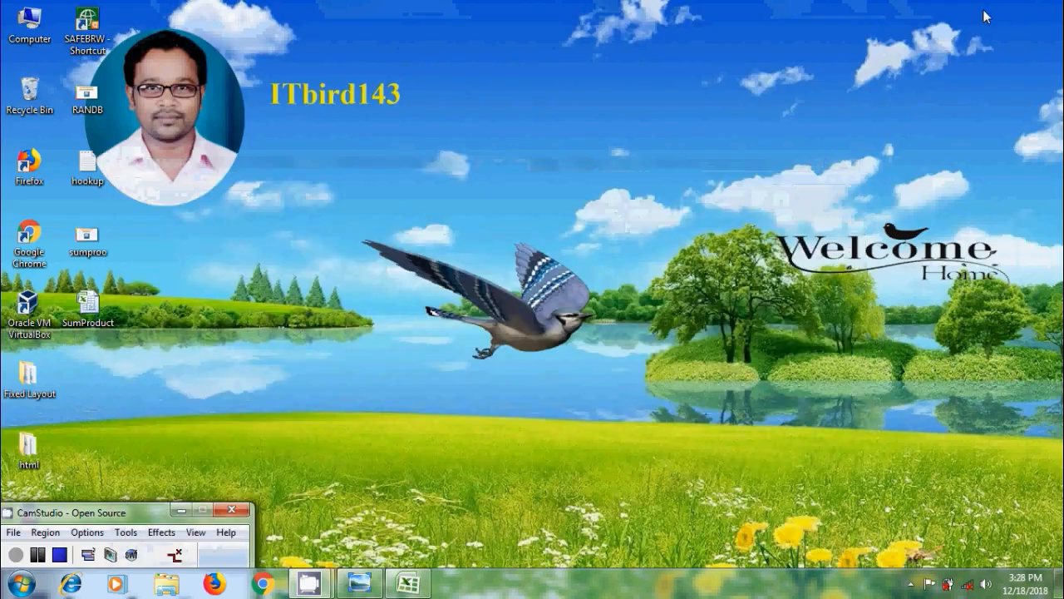